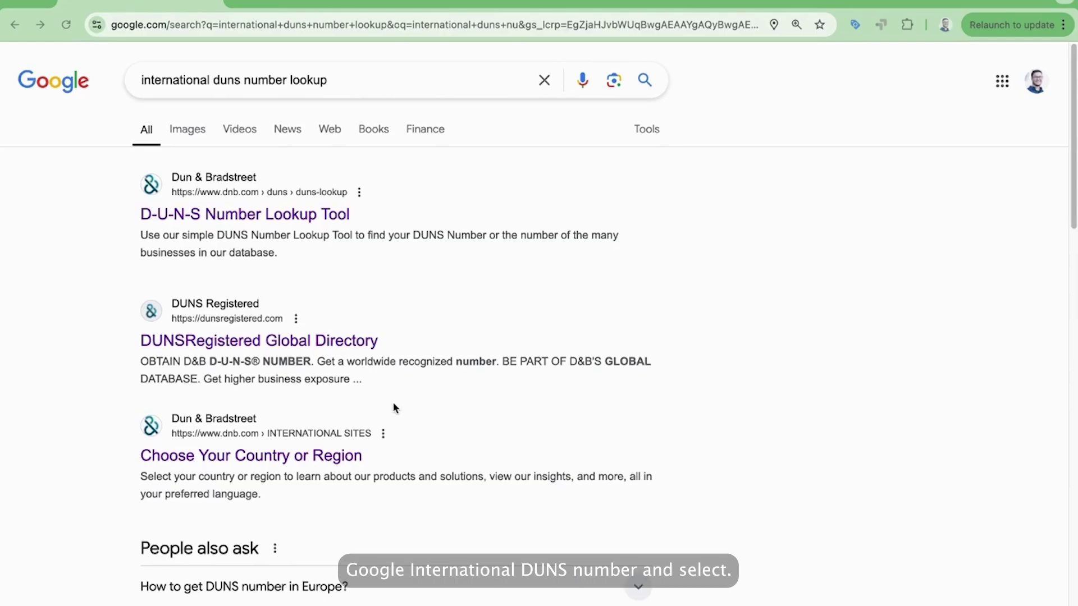
Go to the Dun & Bradstreet Switzerland (English) site through the Europe country list.
left_click(346, 455)
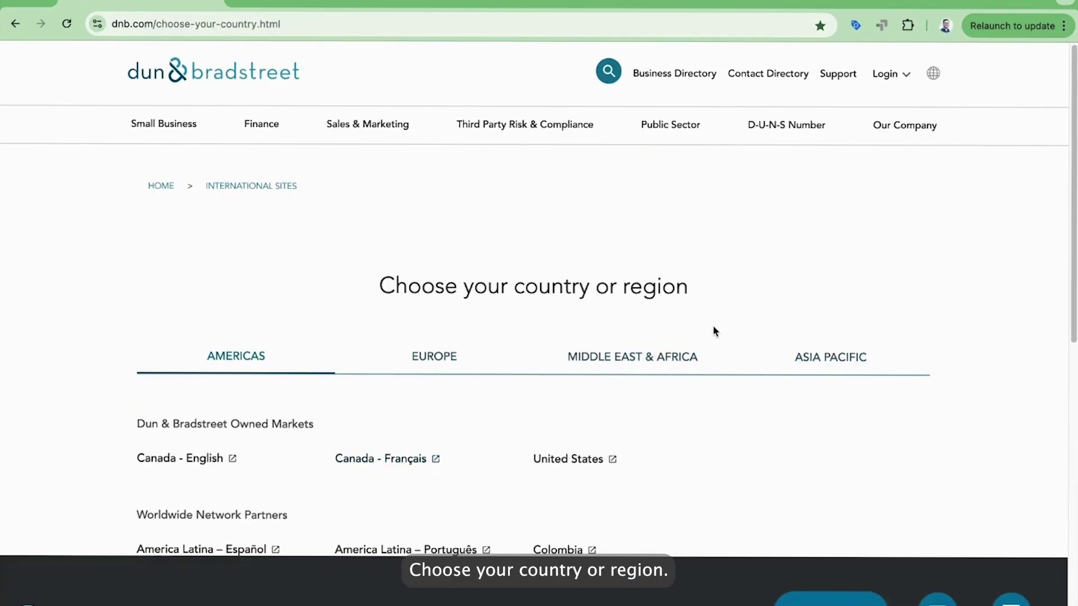
scroll(712, 330, "down", 4)
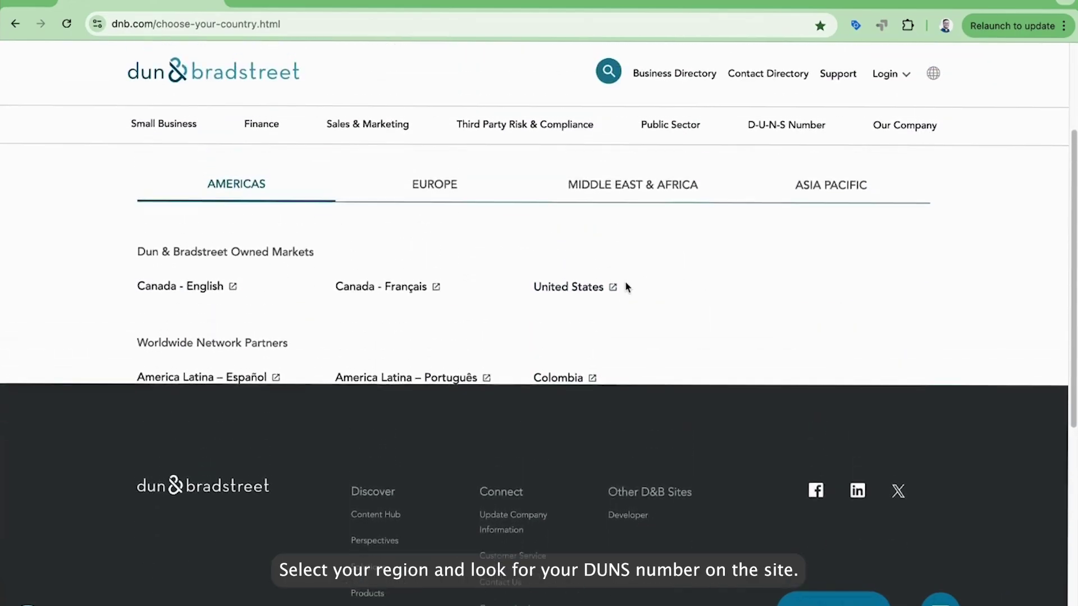
left_click(454, 226)
scroll(980, 358, "down", 3)
scroll(978, 355, "down", 2)
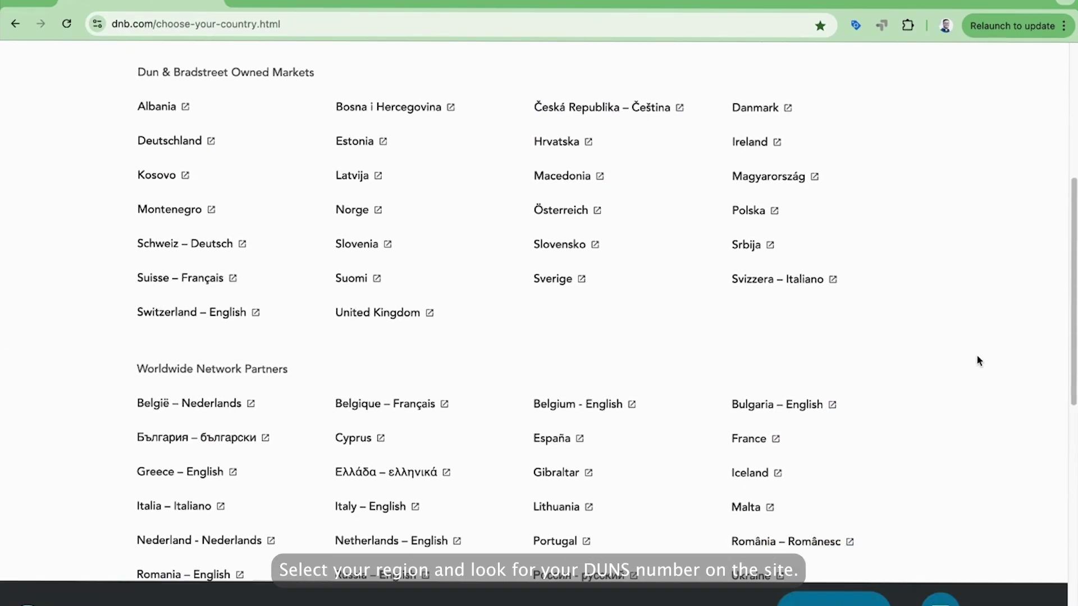
left_click(160, 312)
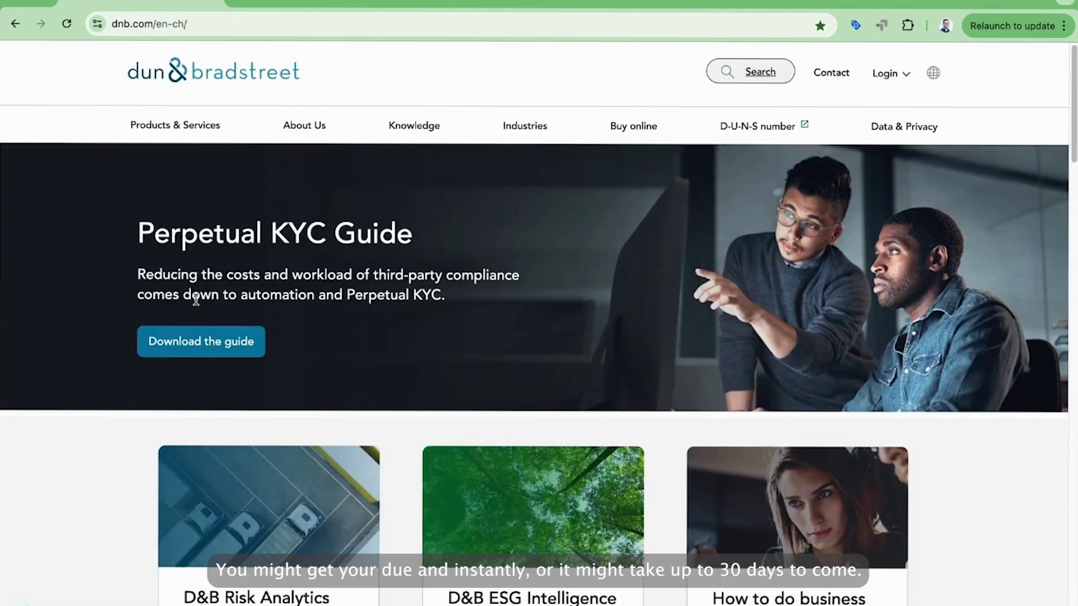
Look up the company's D-U-N-S record in Switzerland by registration number.
left_click(760, 124)
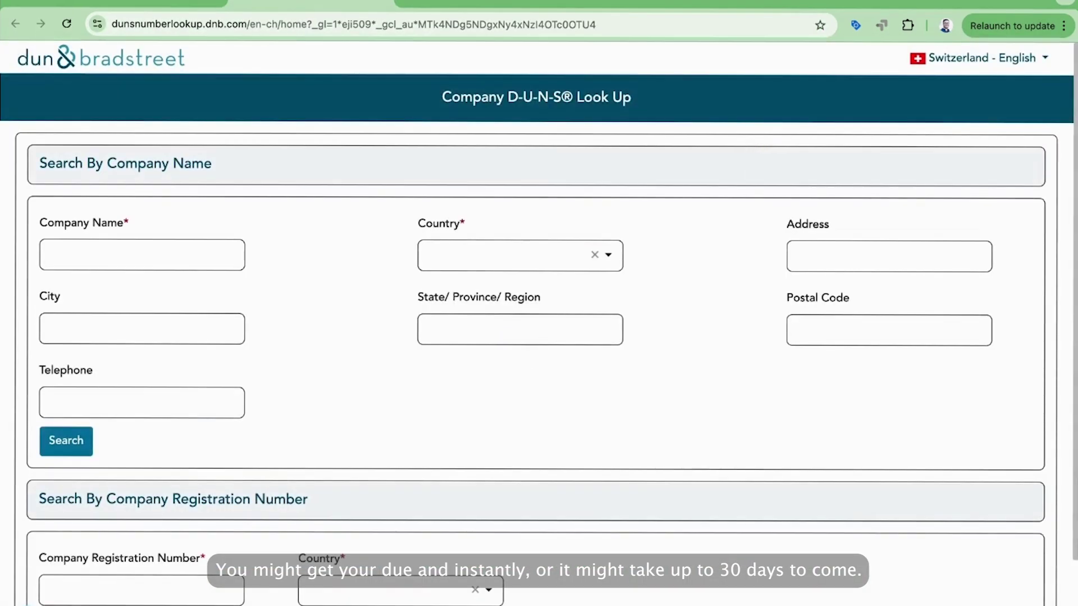
left_click(175, 253)
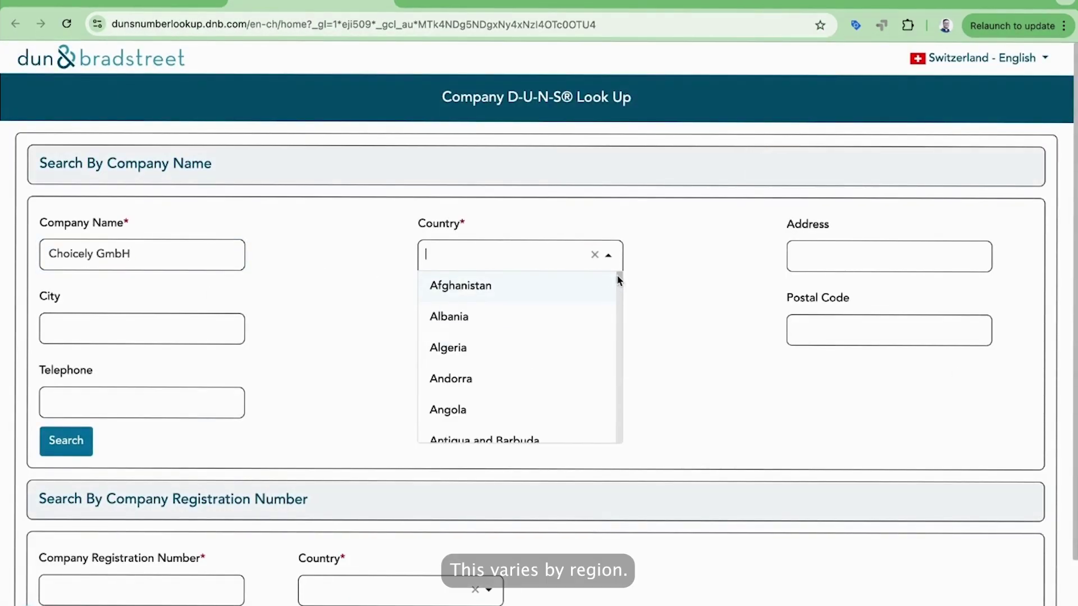
scroll(617, 364, "down", 10)
left_click(462, 394)
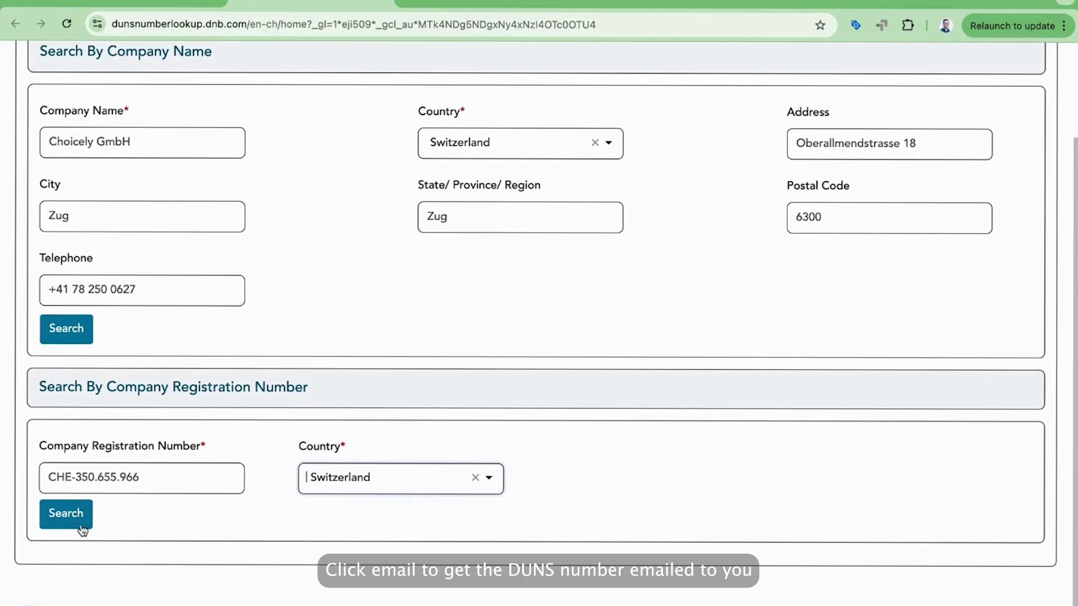
left_click(79, 525)
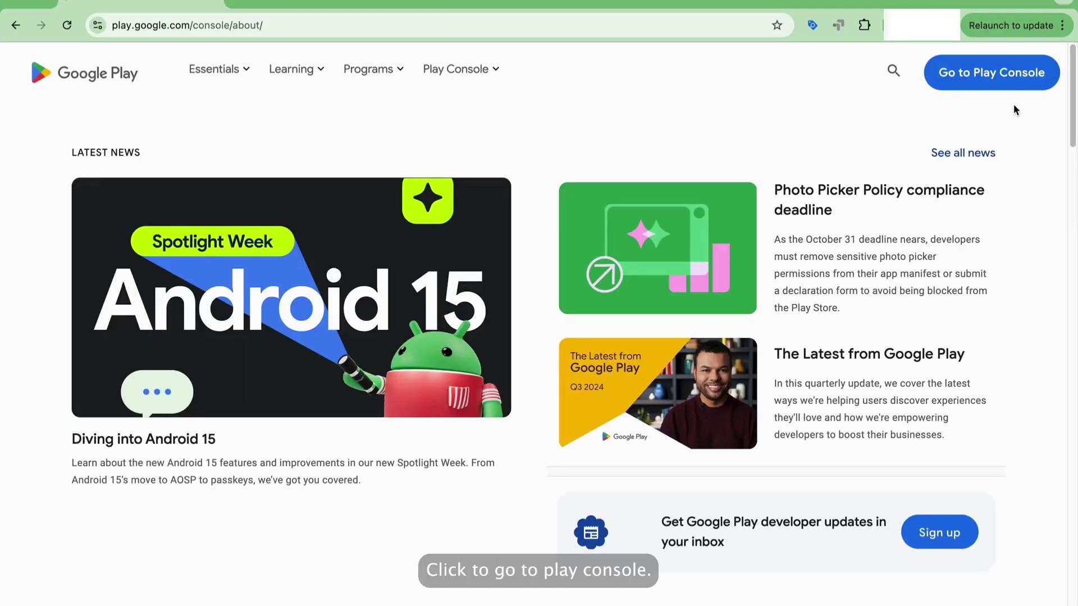
Start Play Console signup with organization type 'A company or business'.
left_click(1010, 83)
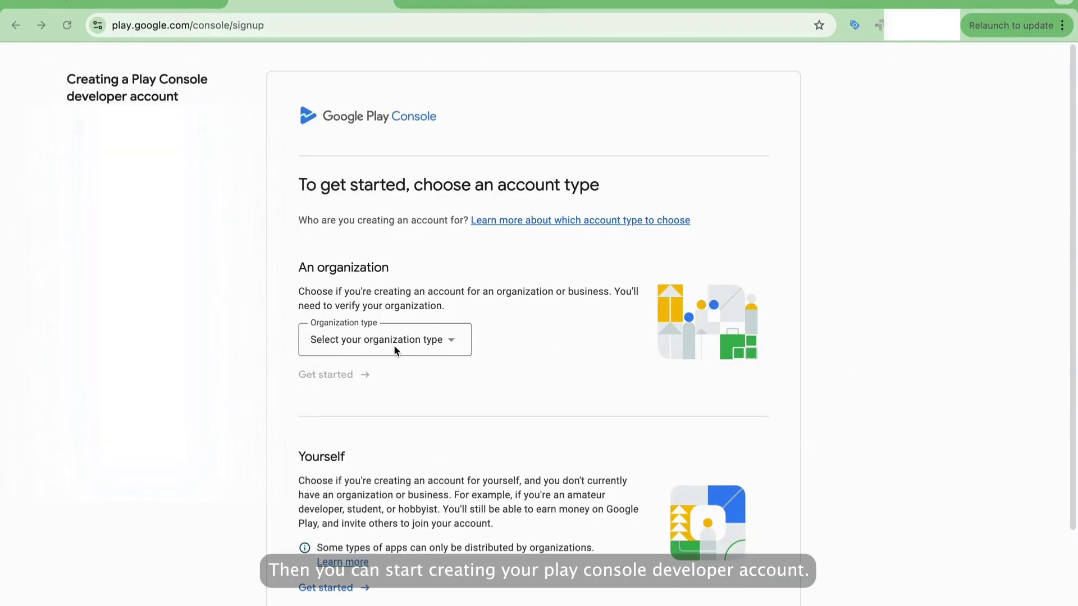
left_click(429, 339)
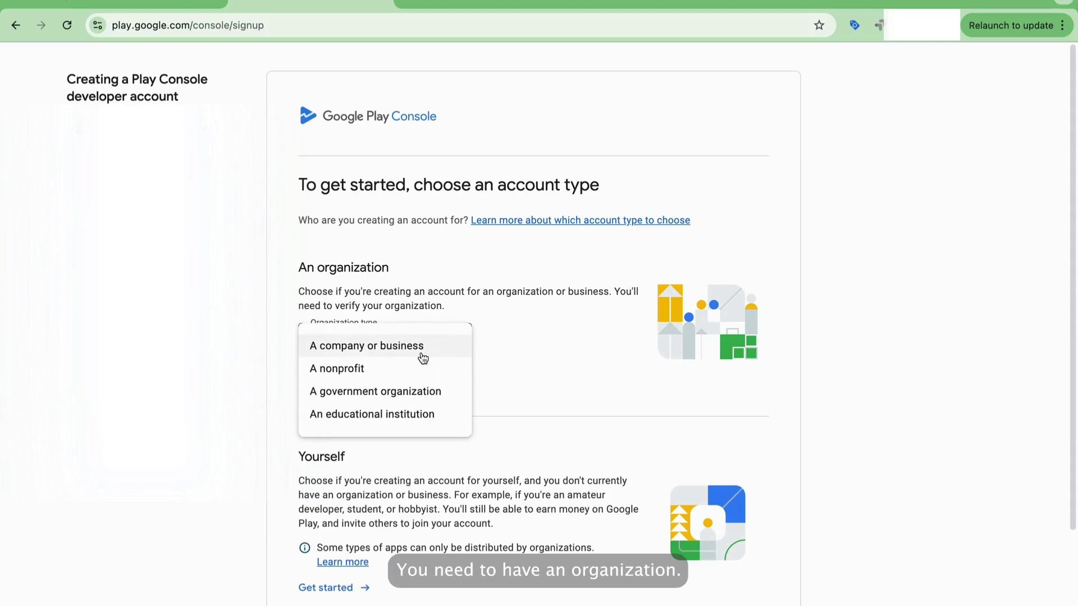
left_click(423, 353)
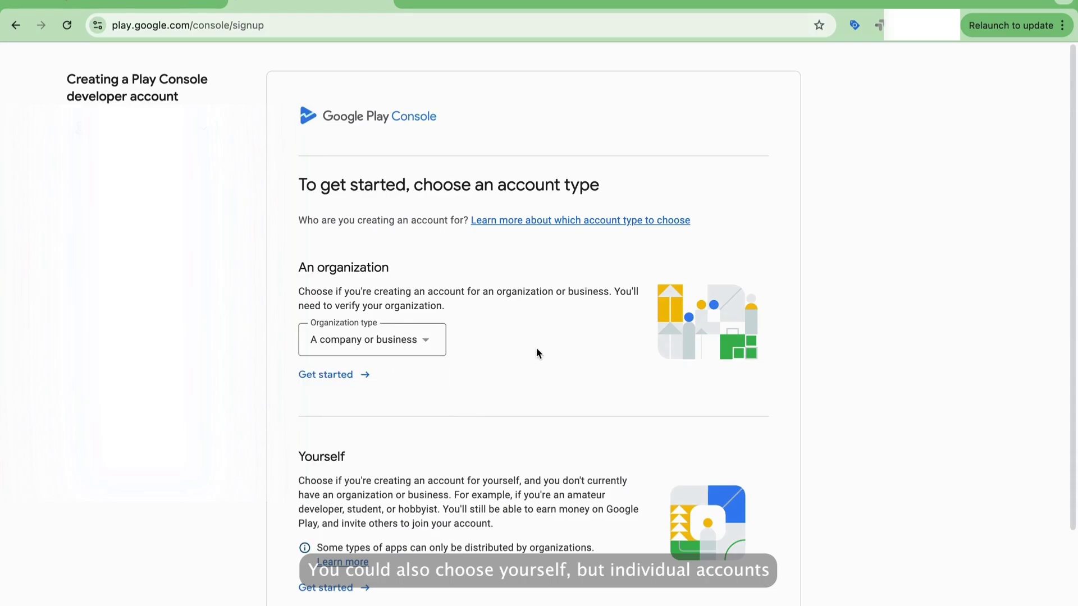
scroll(536, 354, "down", 3)
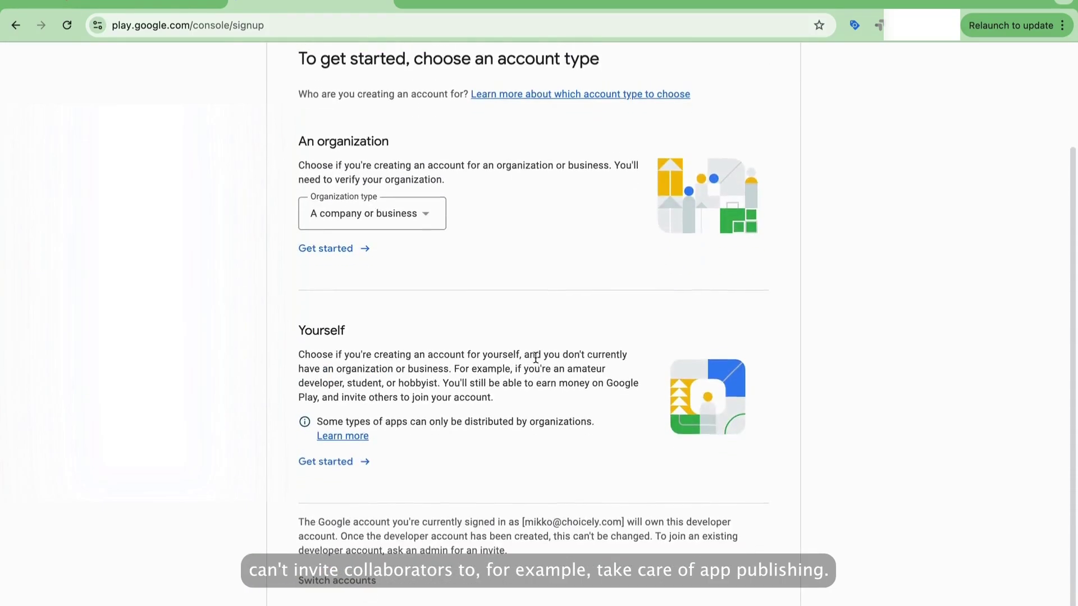
scroll(535, 357, "up", 3)
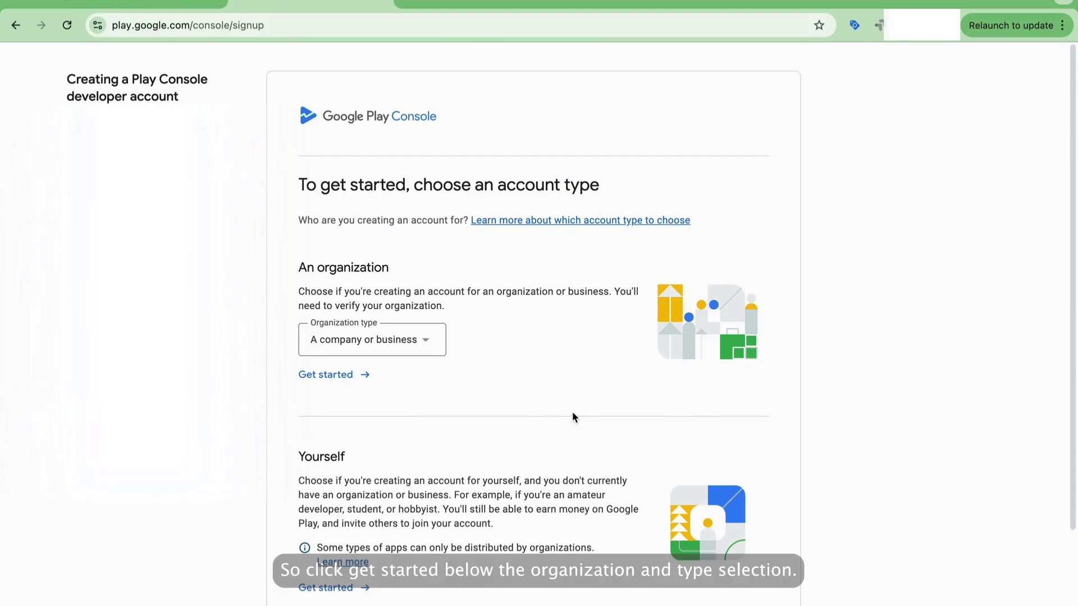
Sign up as an organization with developer name 'Choicely GmbH'.
left_click(341, 376)
scroll(779, 465, "down", 2)
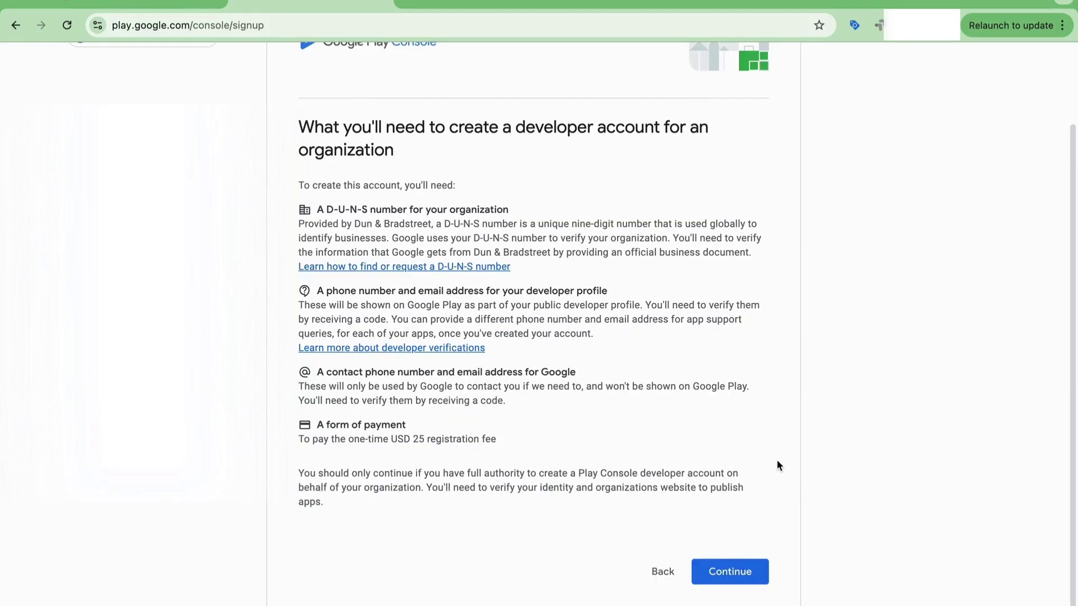
left_click(746, 572)
left_click(537, 404)
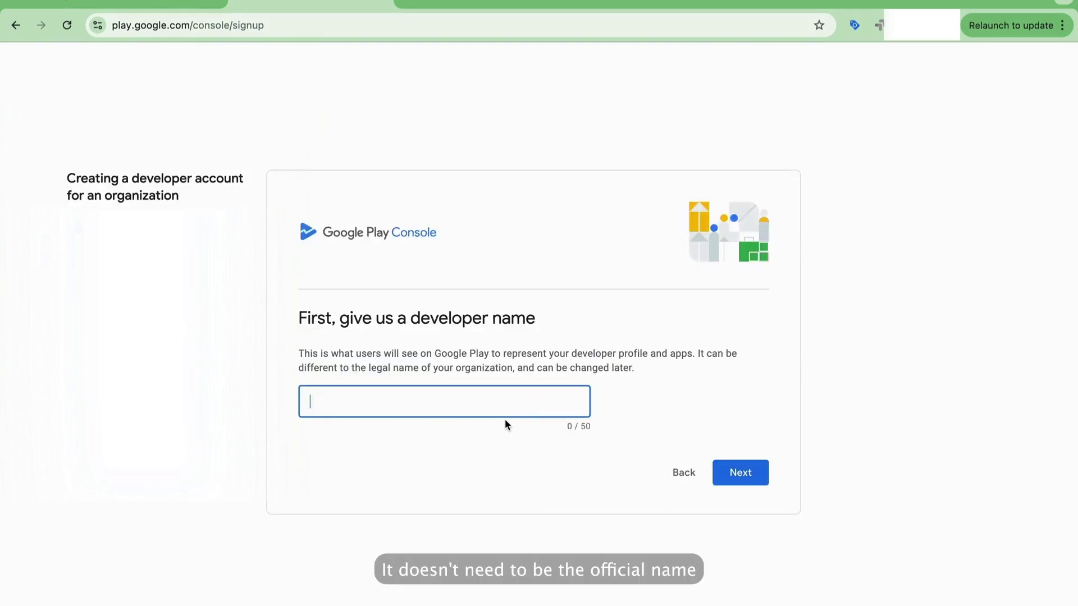
type("Choicely GmbH")
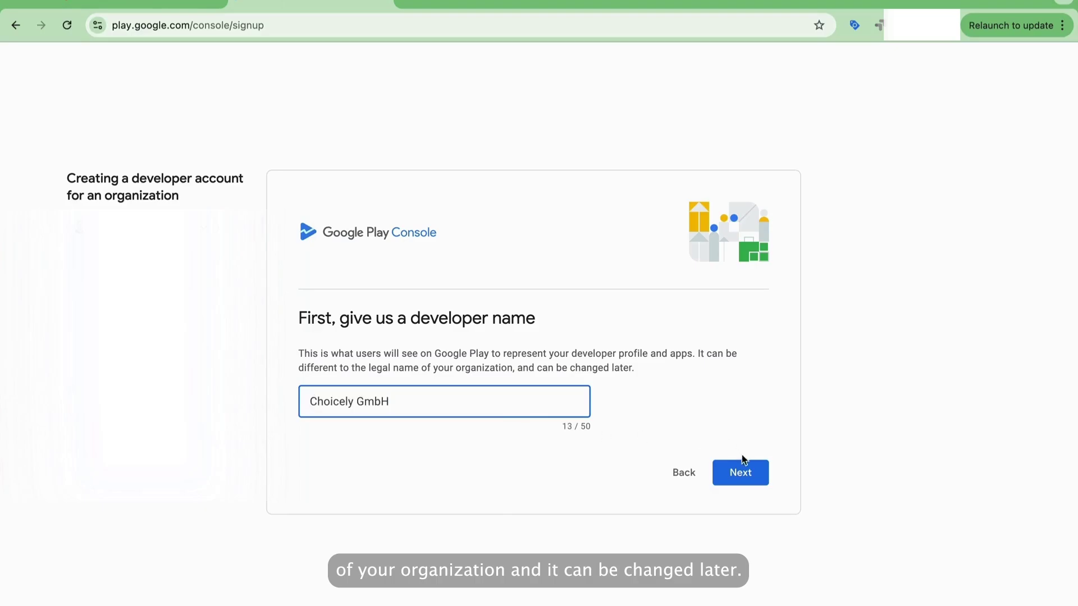
left_click(746, 471)
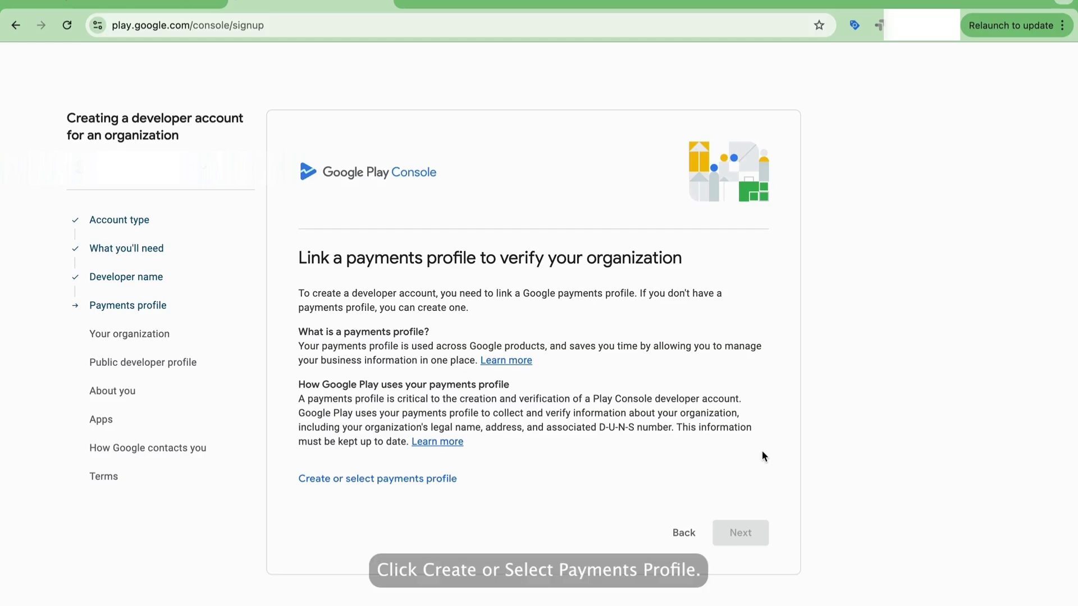
Create a new payments profile confirmed with the organization's D-U-N-S number.
left_click(405, 484)
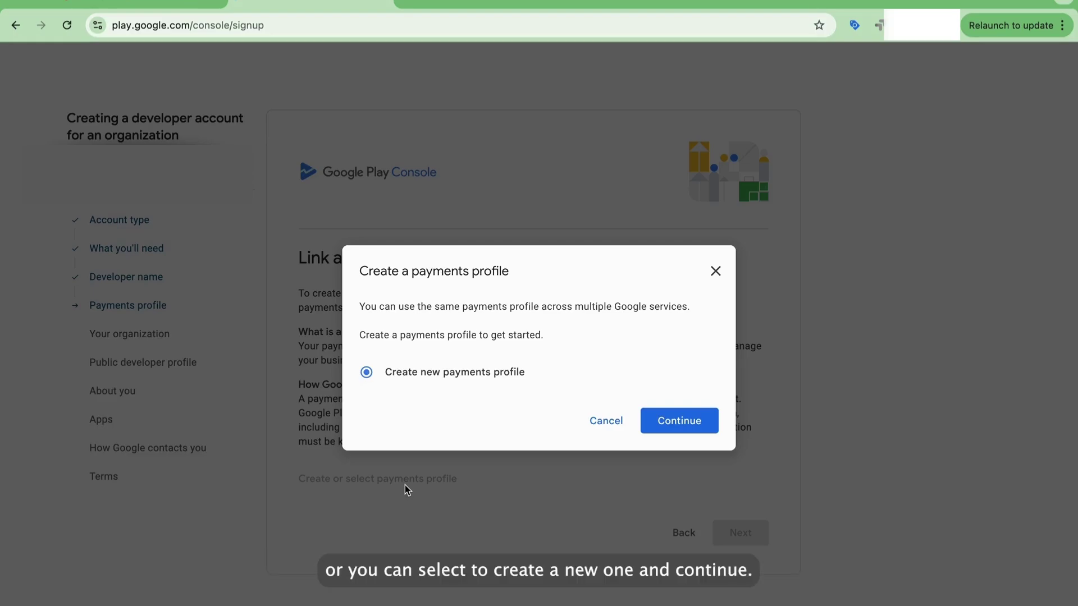
left_click(686, 433)
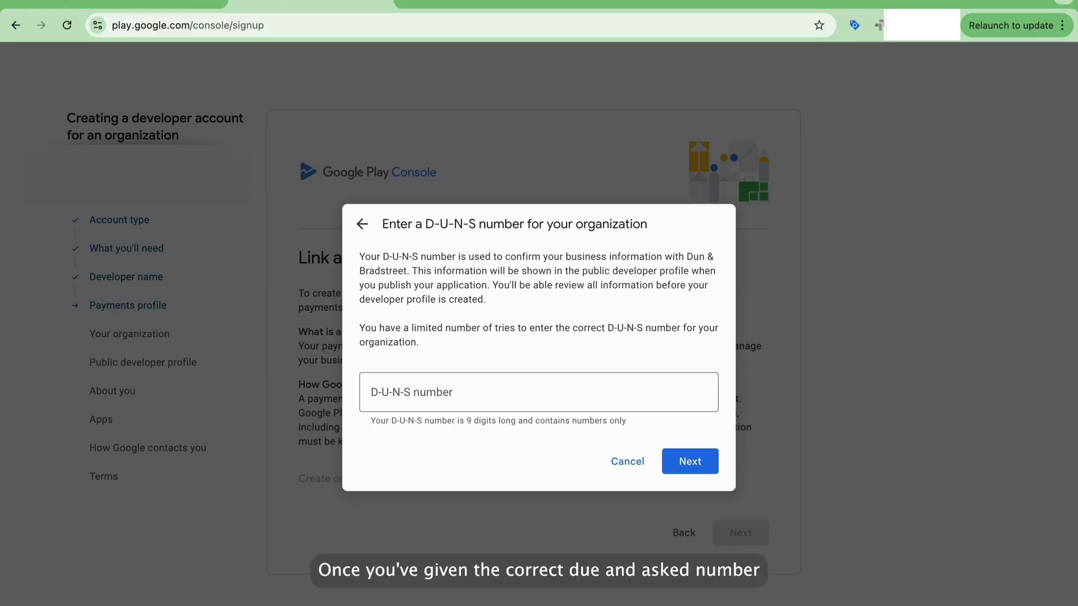
left_click(693, 453)
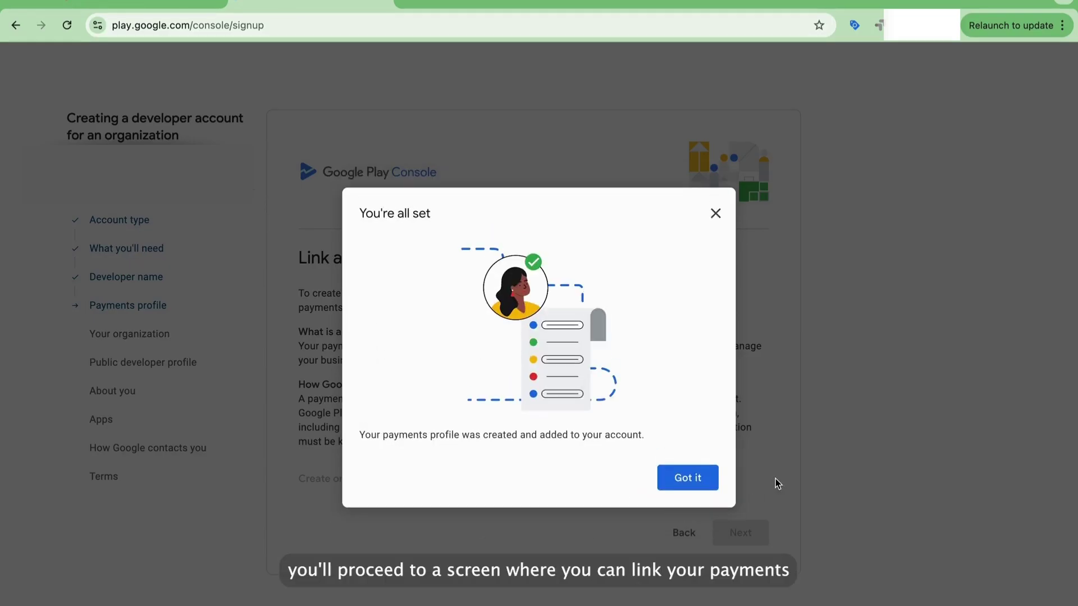
left_click(682, 482)
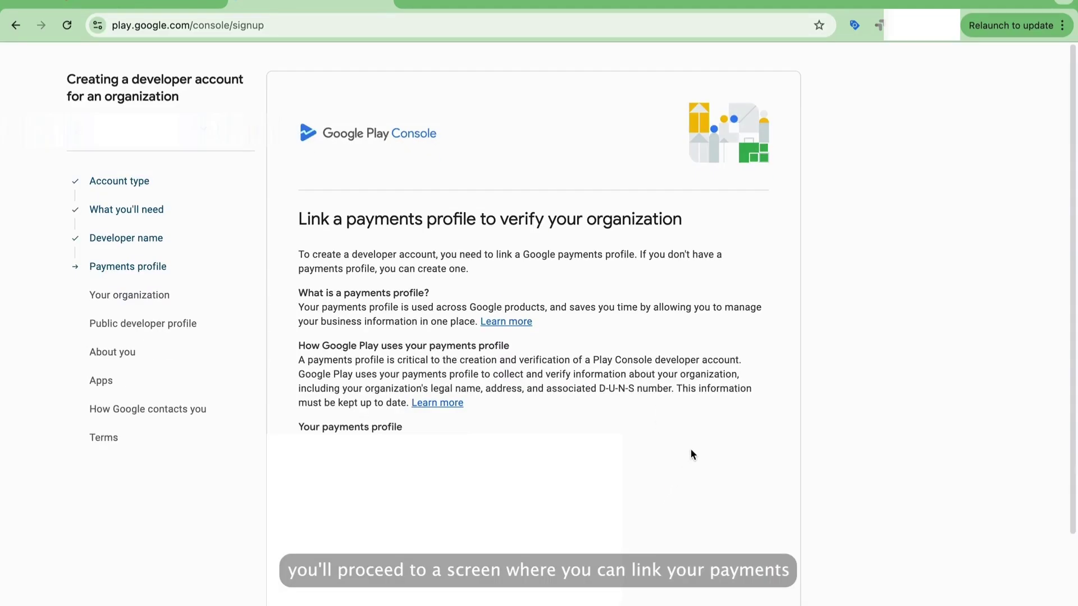
scroll(688, 453, "down", 3)
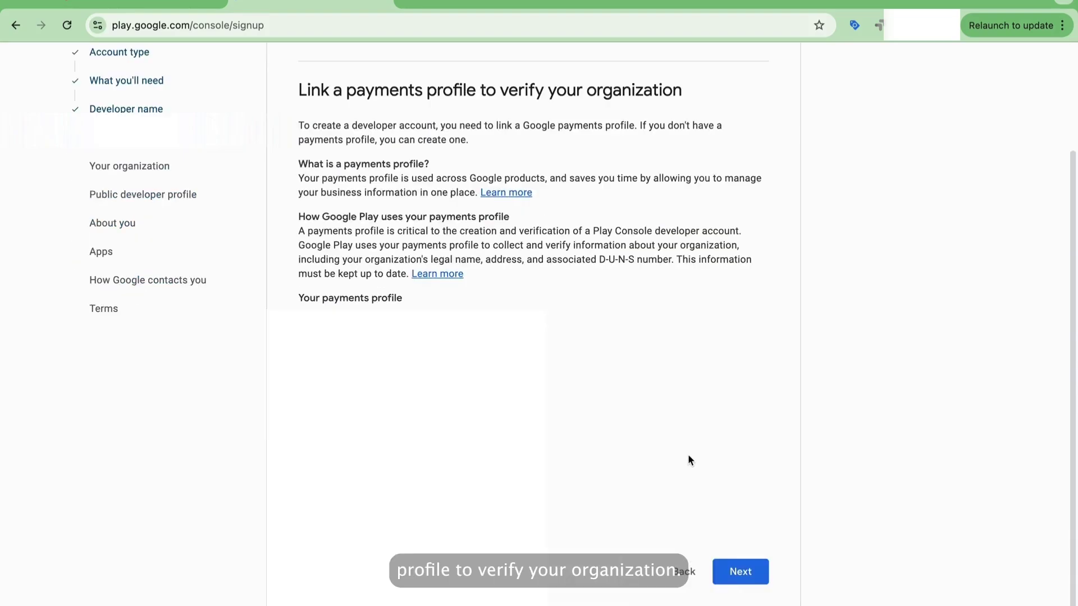
Set organization size to 11 - 100 and enter the organization's phone number and website.
left_click(740, 576)
left_click(731, 353)
left_click(731, 352)
left_click(691, 379)
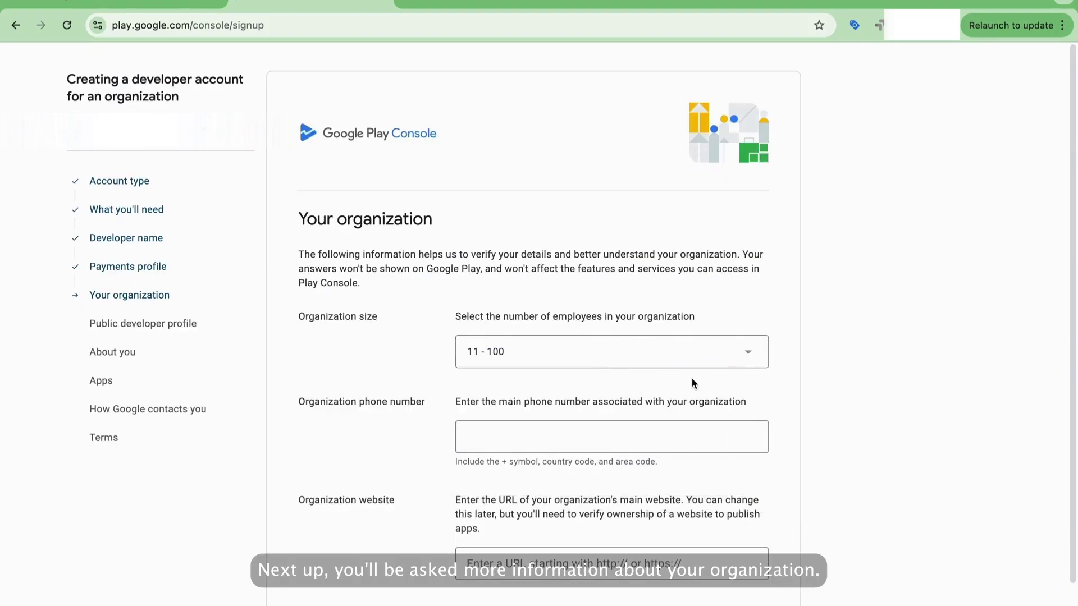
left_click(651, 435)
key("super+v")
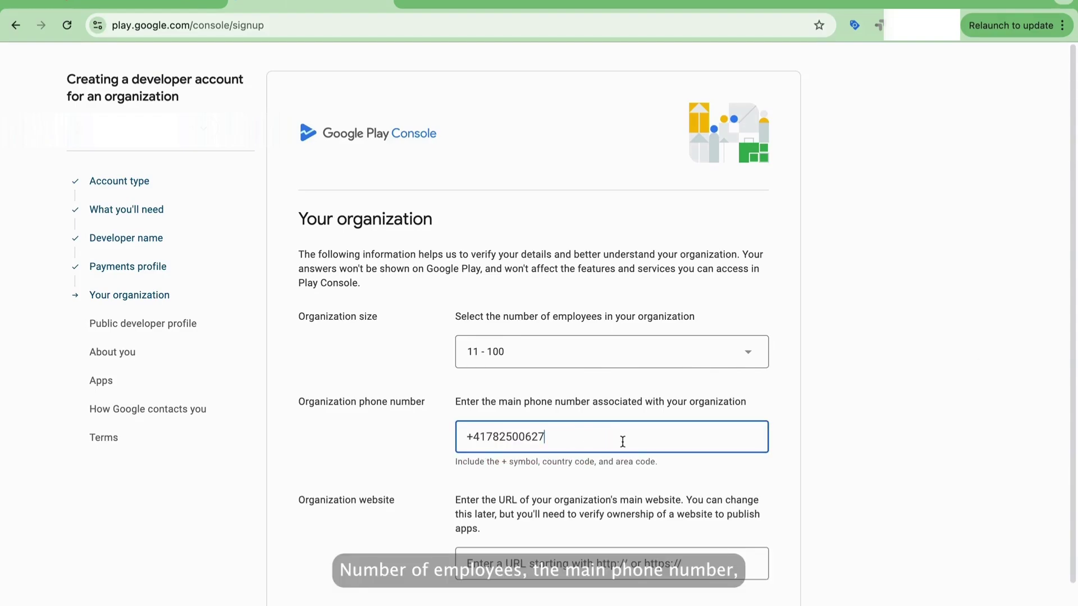
scroll(729, 437, "down", 2)
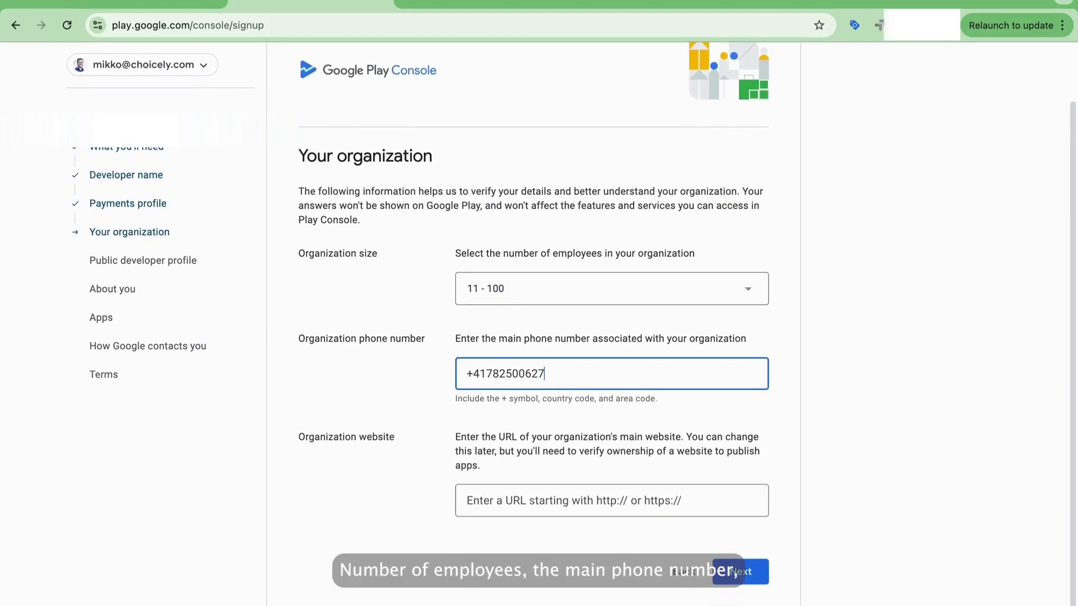
left_click(691, 492)
type("https://www.choicely.com/")
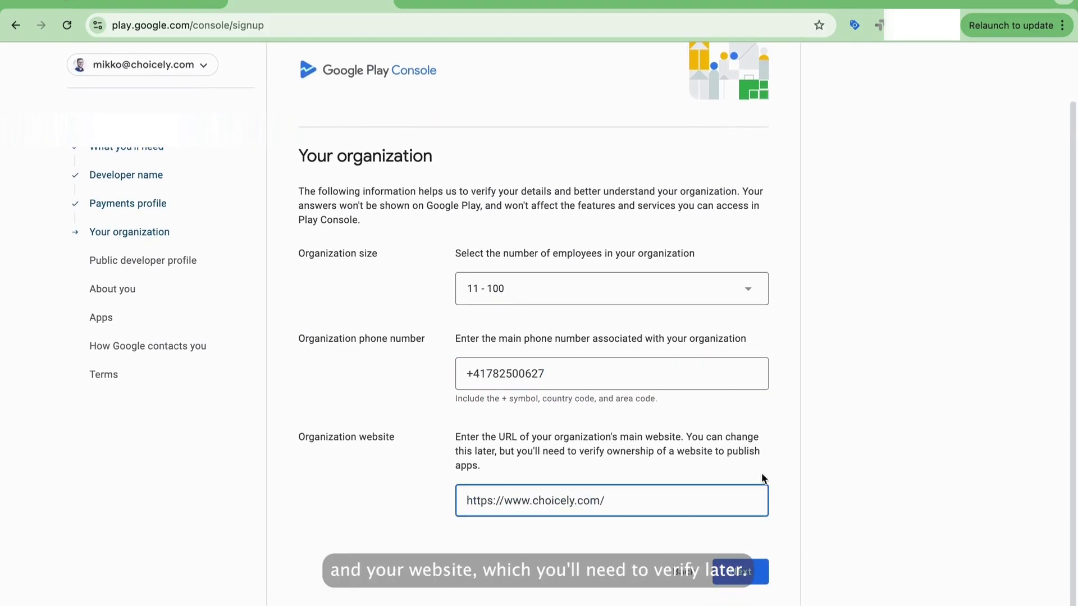
Consent to showing the public developer profile on Google Play.
left_click(751, 583)
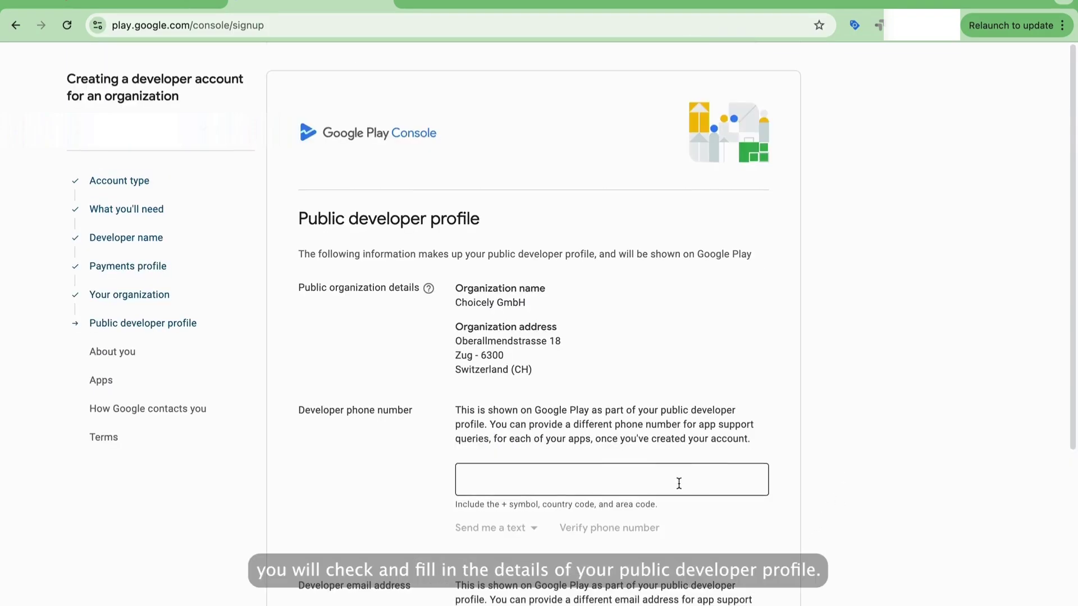
scroll(679, 481, "down", 5)
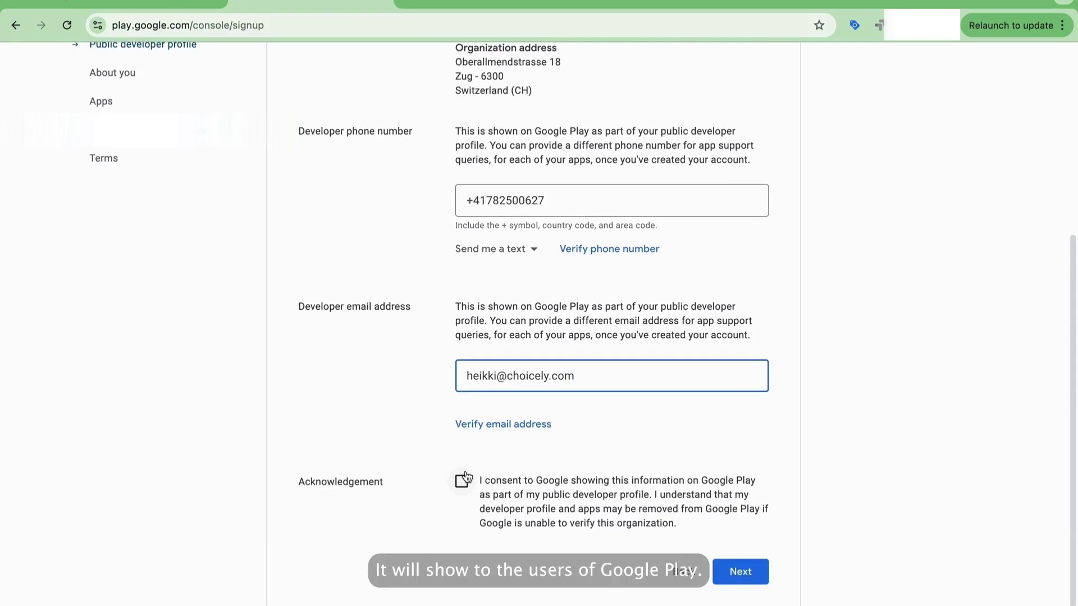
left_click(464, 479)
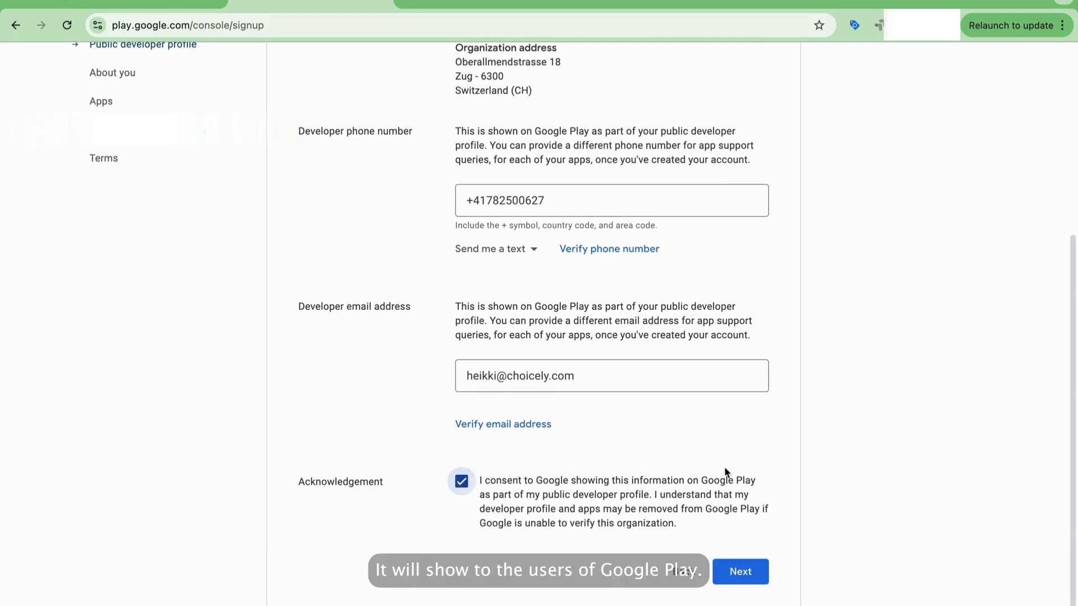
Describe the experience as 'Our company builds mobile apps without coding.'.
left_click(762, 583)
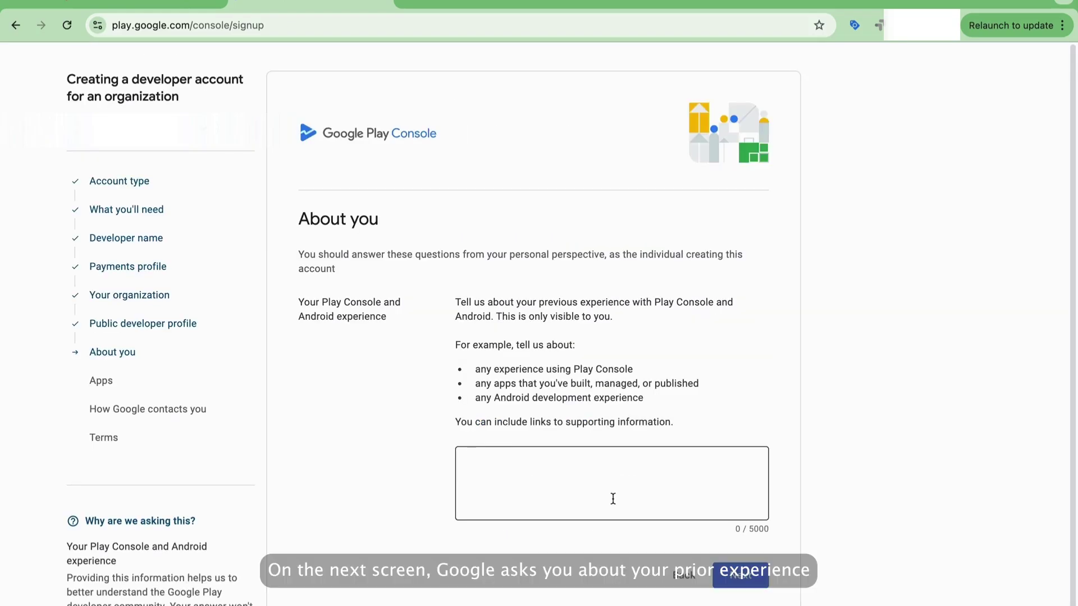
left_click(613, 499)
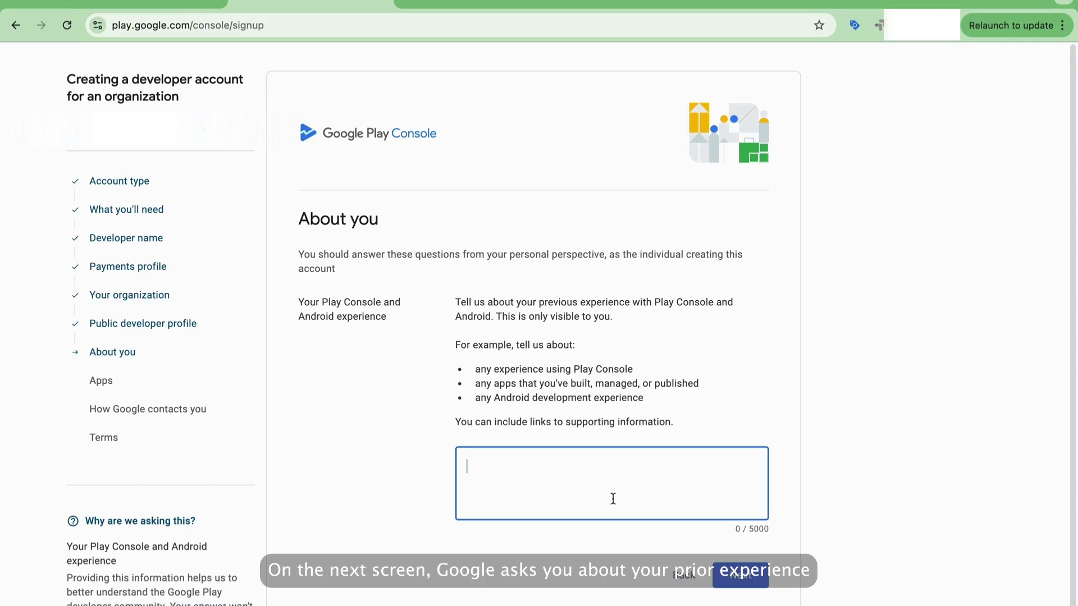
type("Our co")
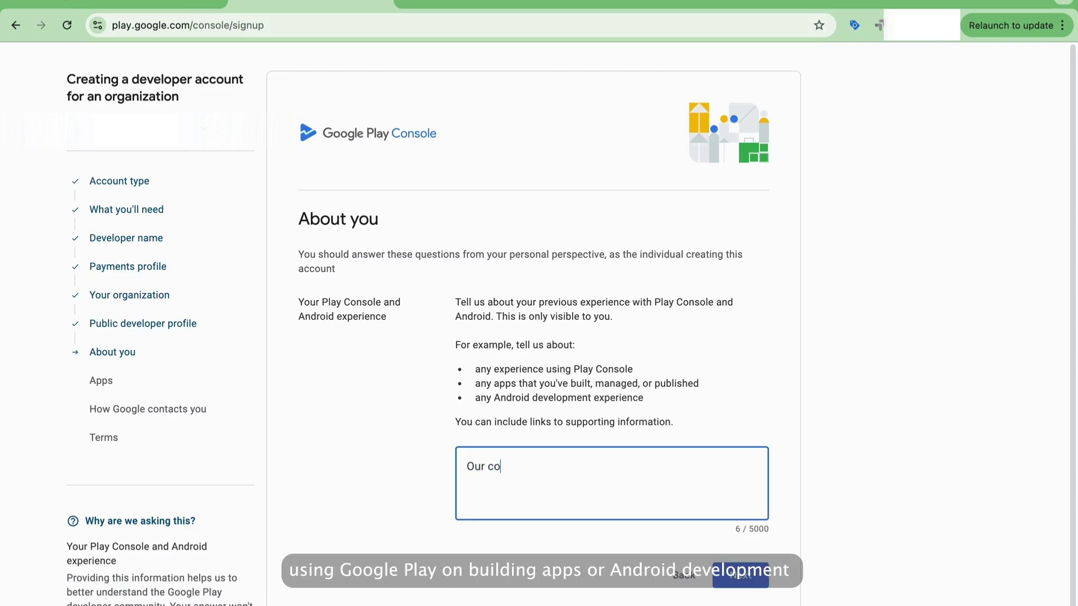
type("mpany builds mobile a")
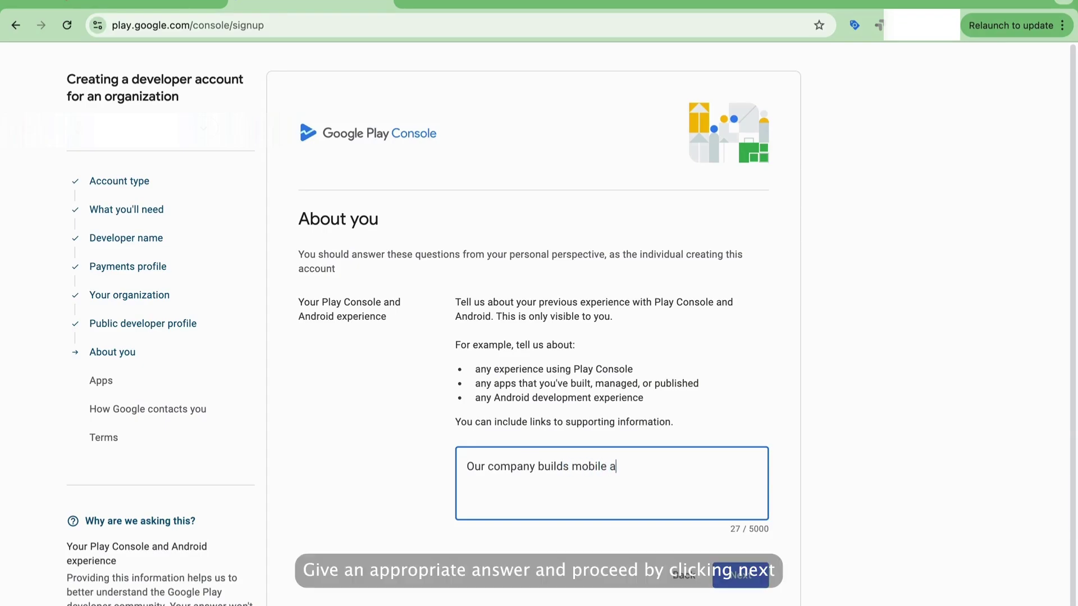
type("pps without coding.")
Plan 2 - 5 apps, earnings 'We don't know yet', and none of the special categories.
left_click(759, 583)
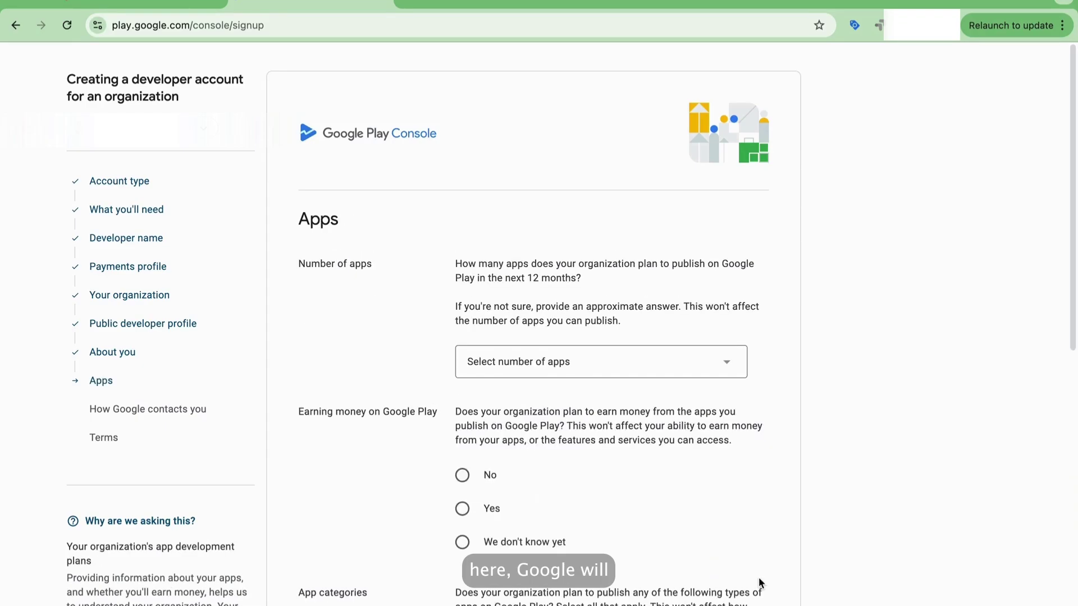
left_click(617, 372)
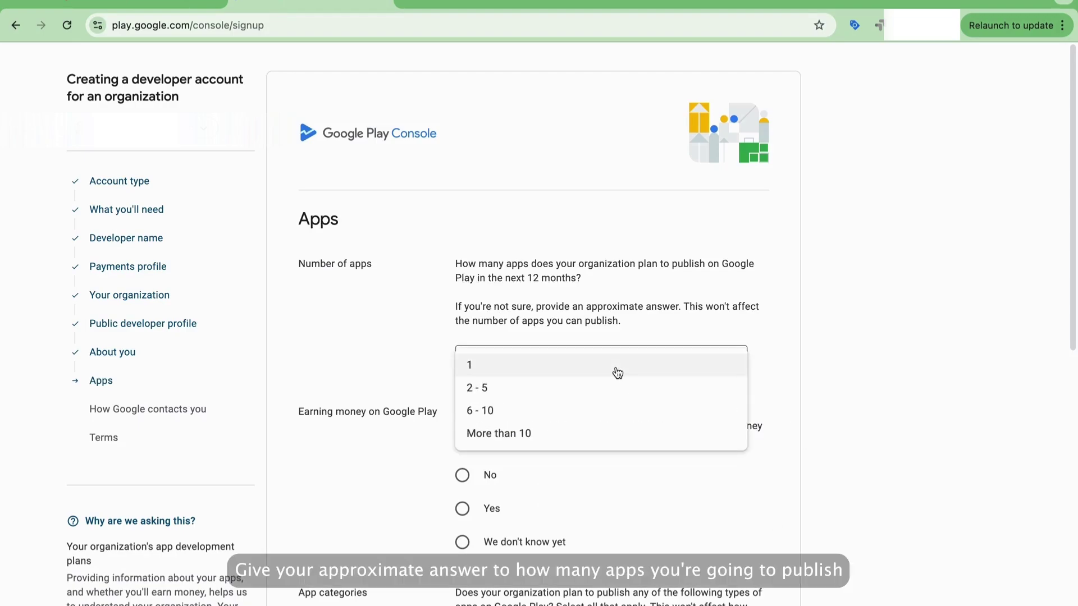
left_click(616, 386)
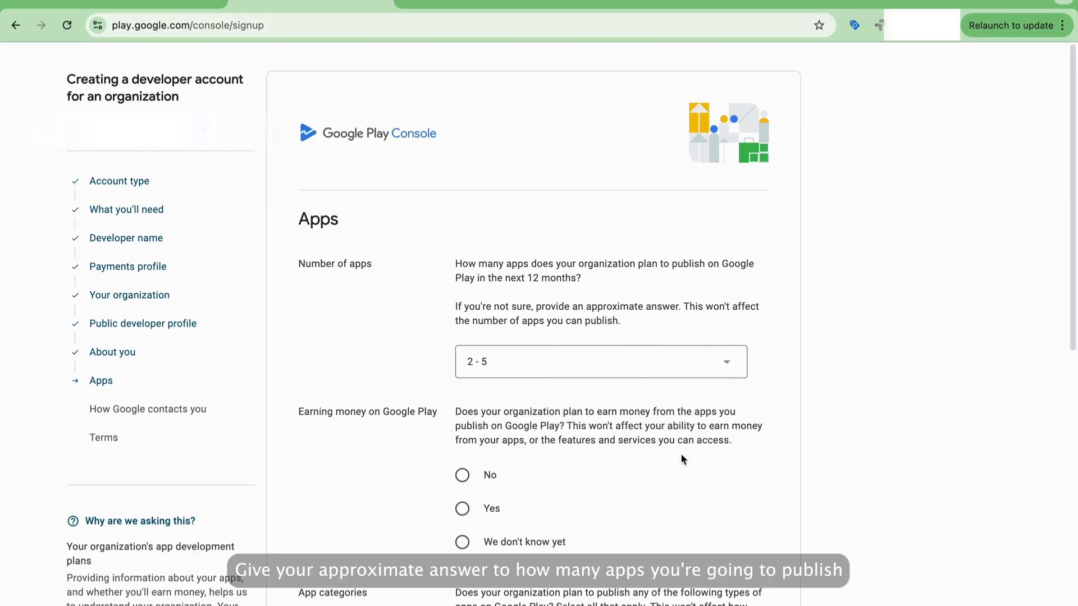
scroll(743, 455, "down", 3)
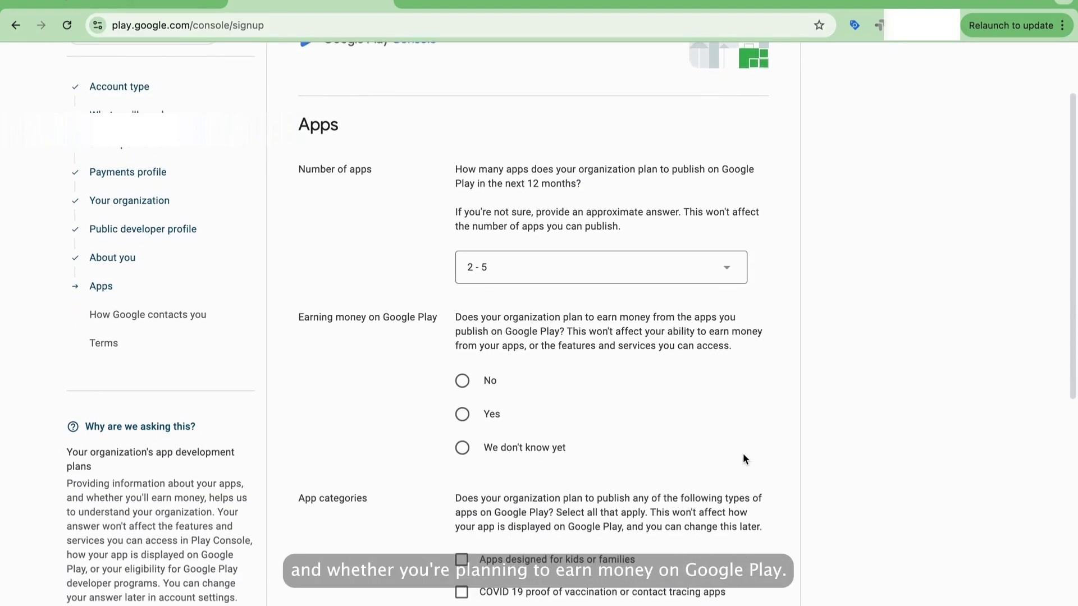
left_click(462, 403)
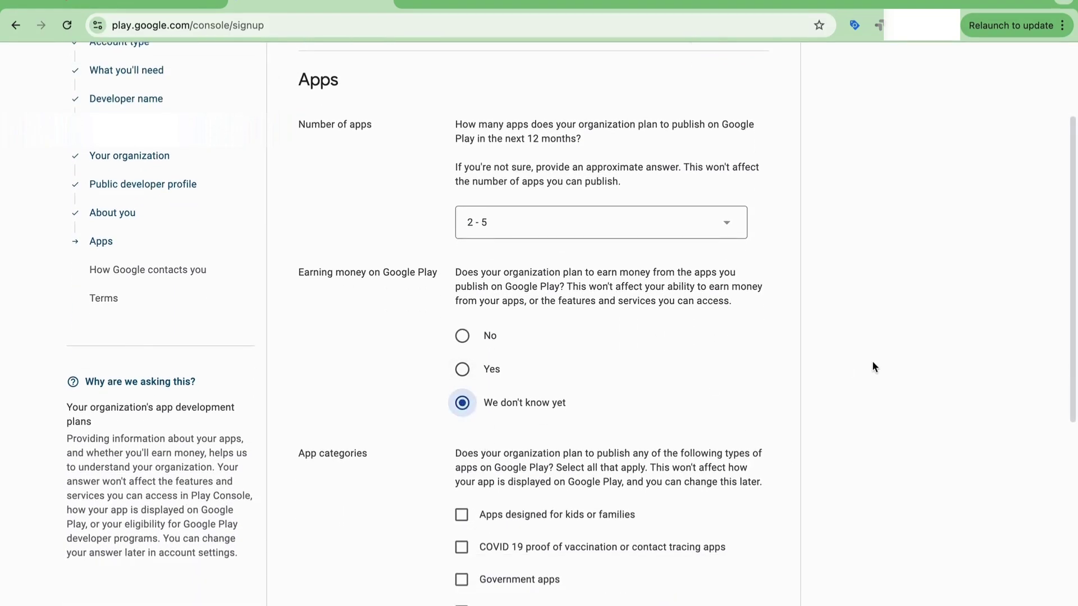
scroll(776, 483, "down", 3)
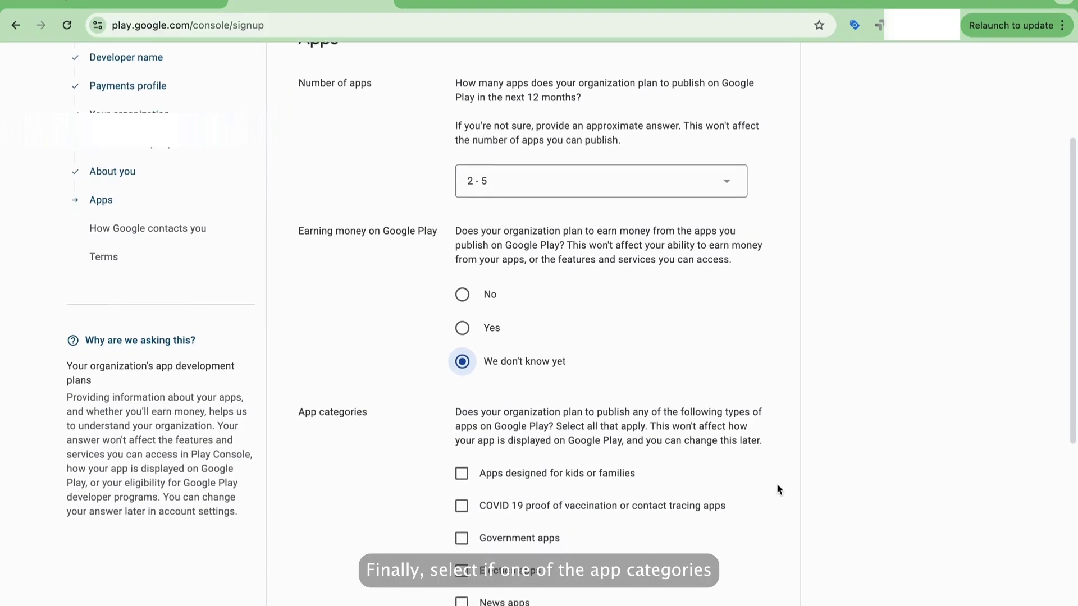
scroll(773, 406, "down", 2)
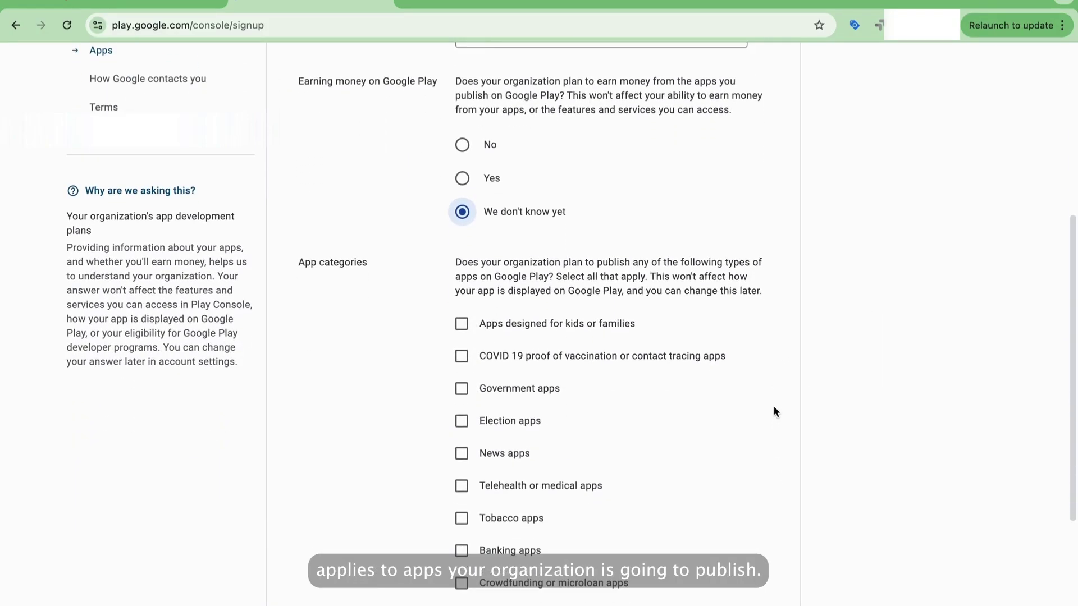
scroll(772, 413, "down", 3)
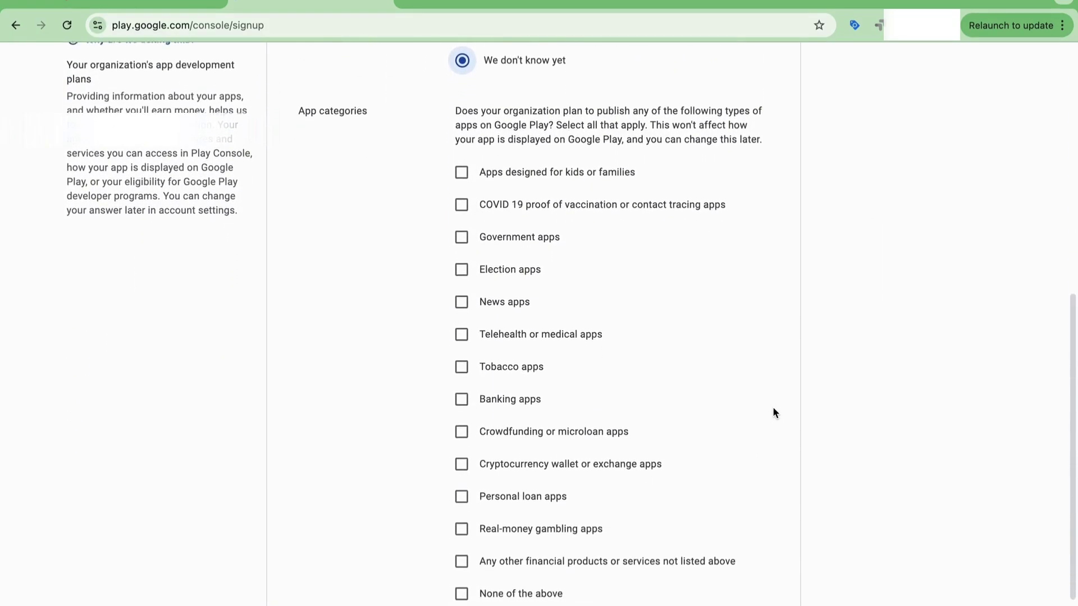
left_click(469, 563)
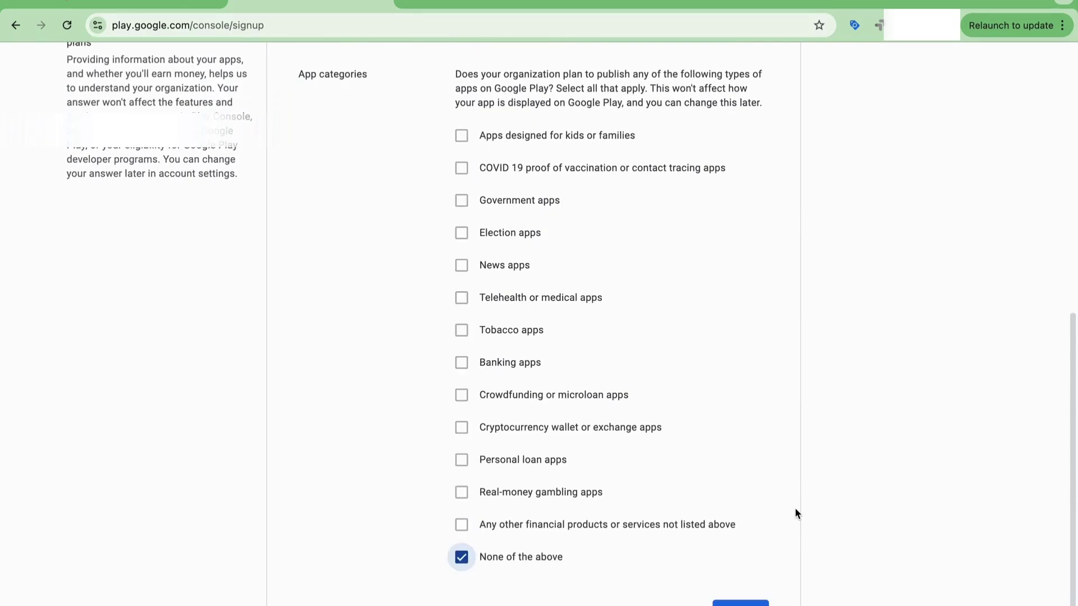
scroll(795, 511, "down", 1)
Submit the contact step with verified email and phone and Finnish as preferred language.
left_click(731, 572)
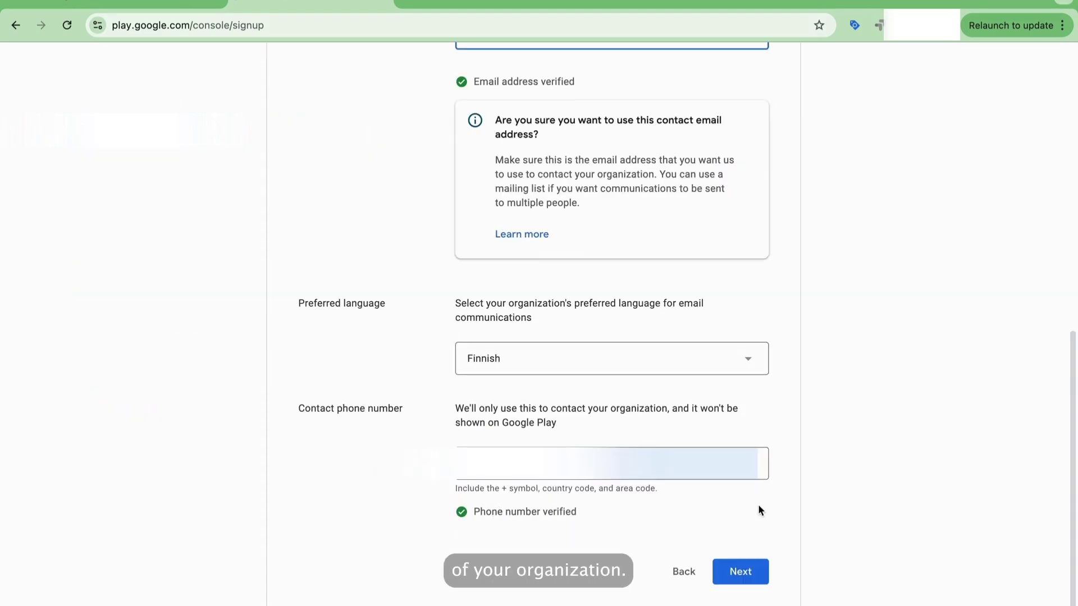
left_click(741, 572)
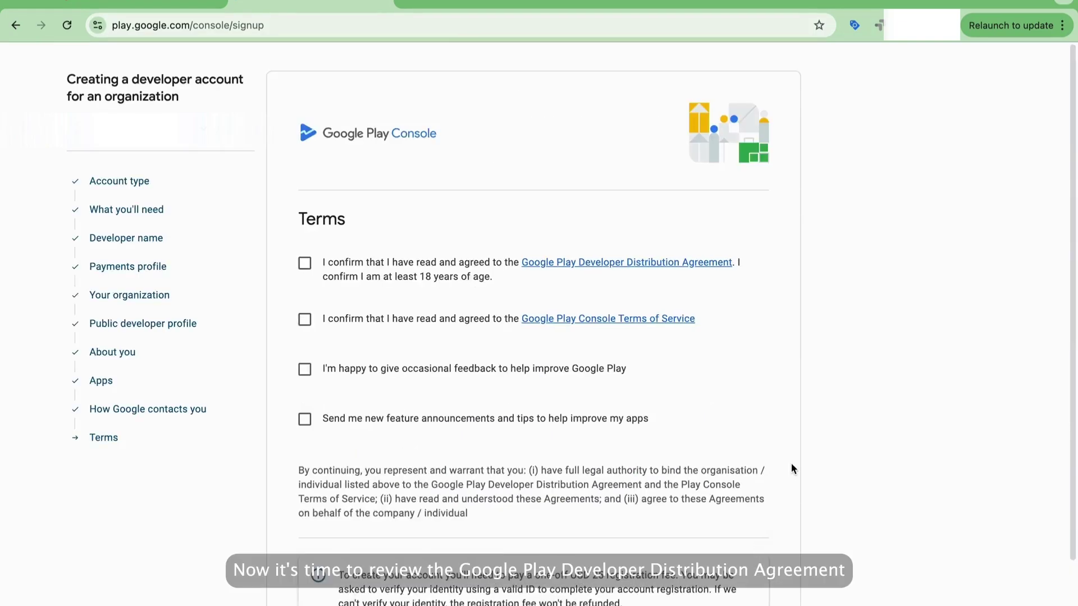
Accept the Developer Distribution Agreement and the Play Console Terms of Service.
scroll(617, 426, "down", 1)
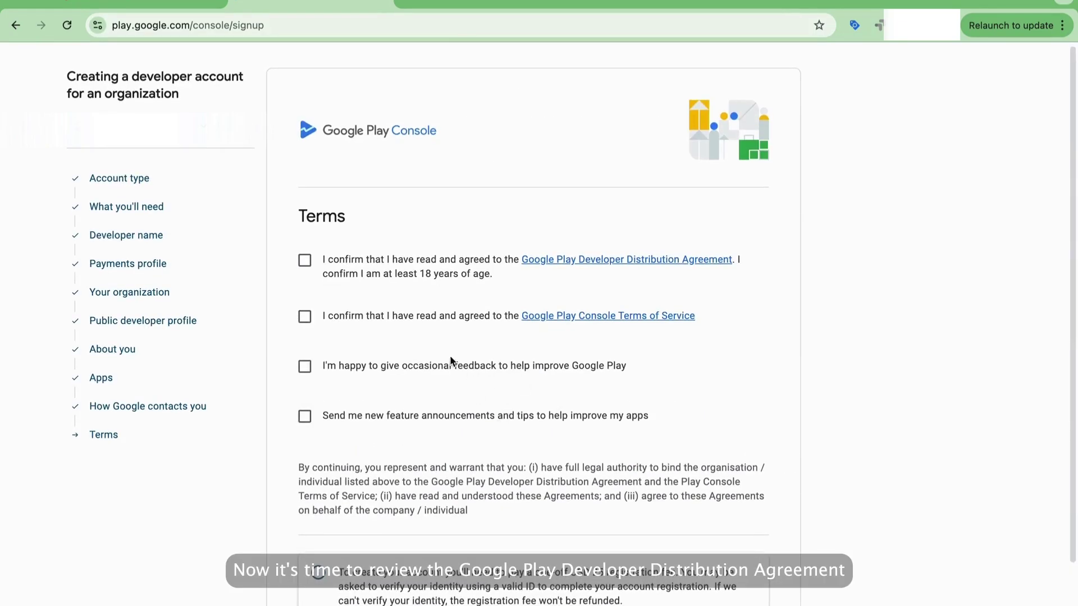
left_click(293, 260)
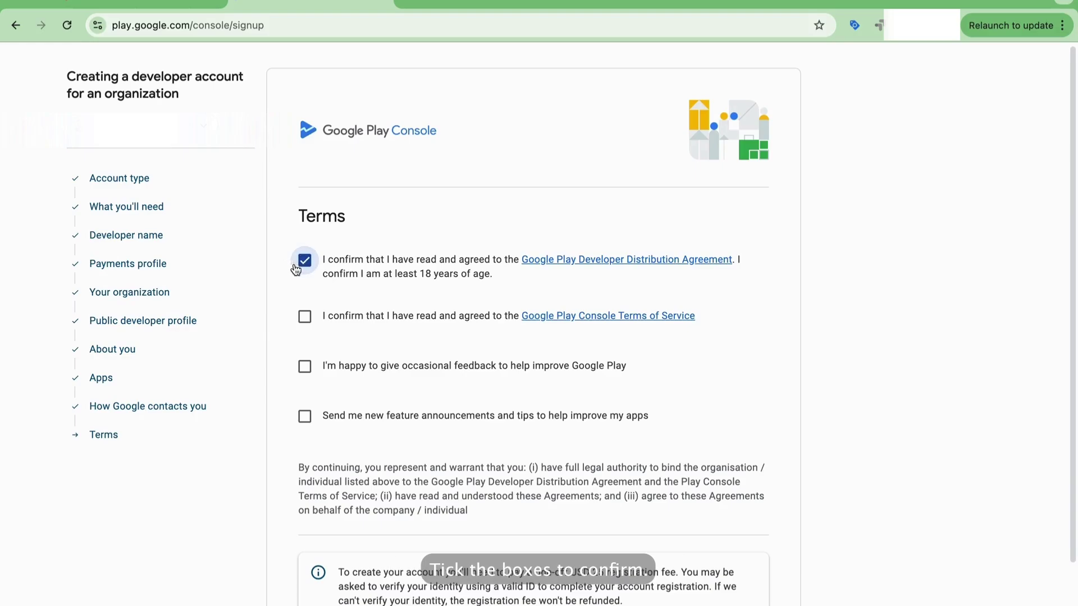
left_click(308, 329)
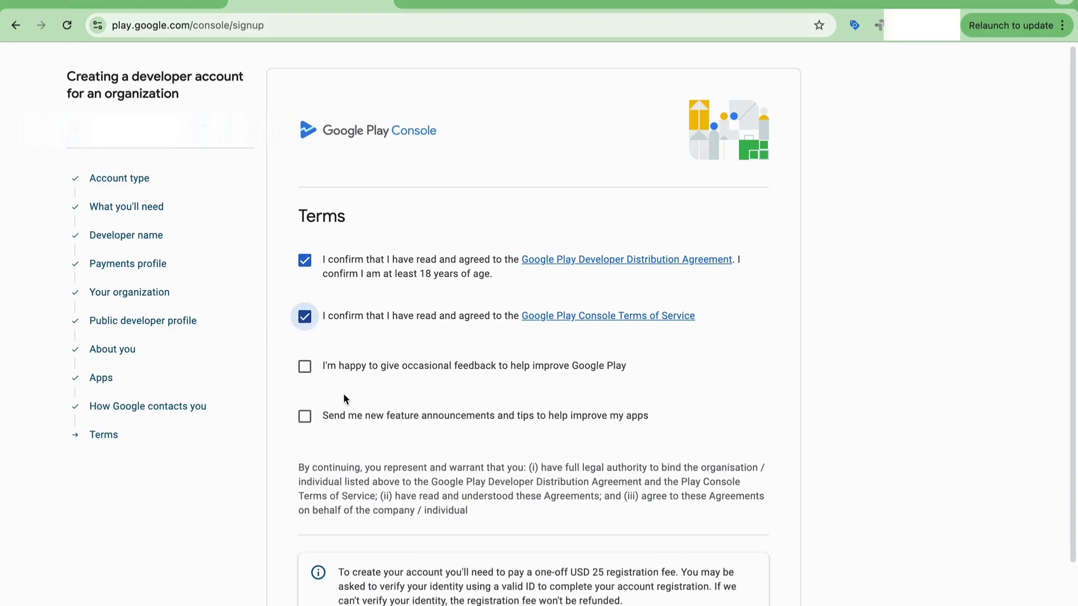
scroll(675, 373, "down", 3)
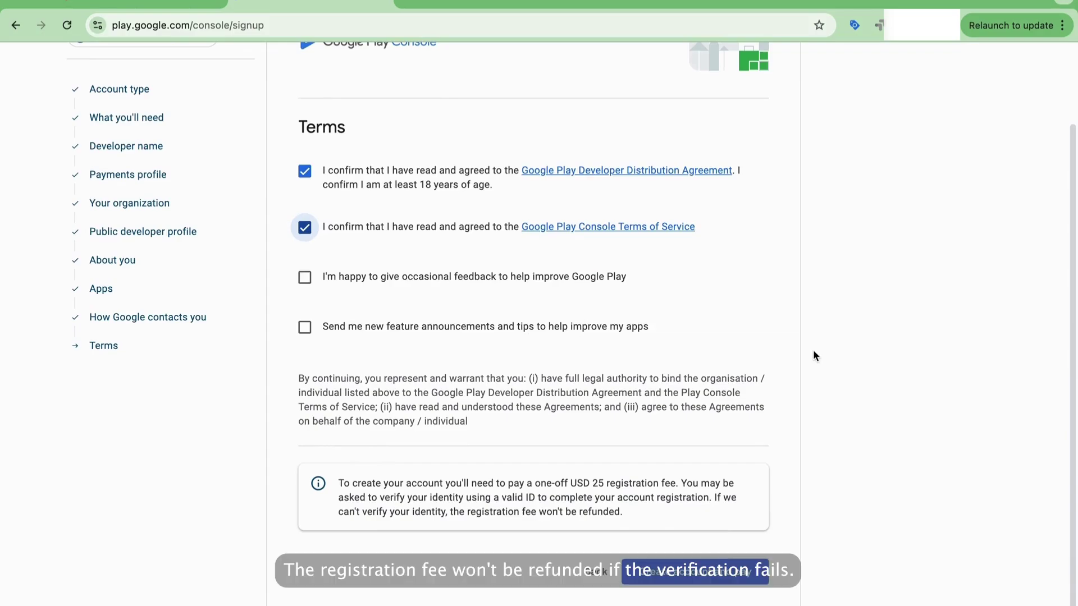
Create the account and pay the $25.00 registration fee with a newly added card.
left_click(739, 573)
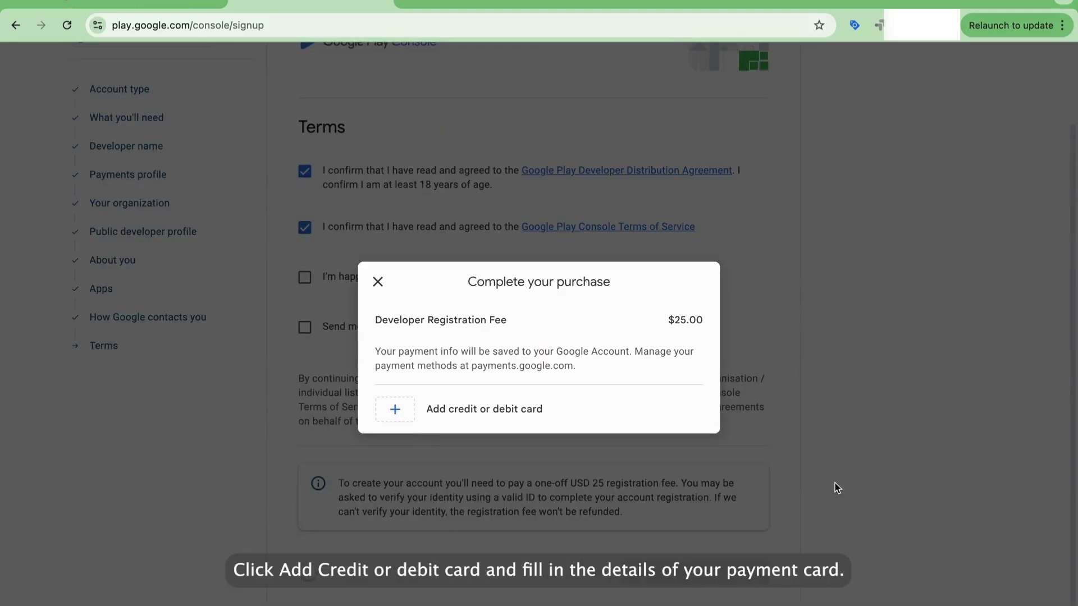
left_click(391, 411)
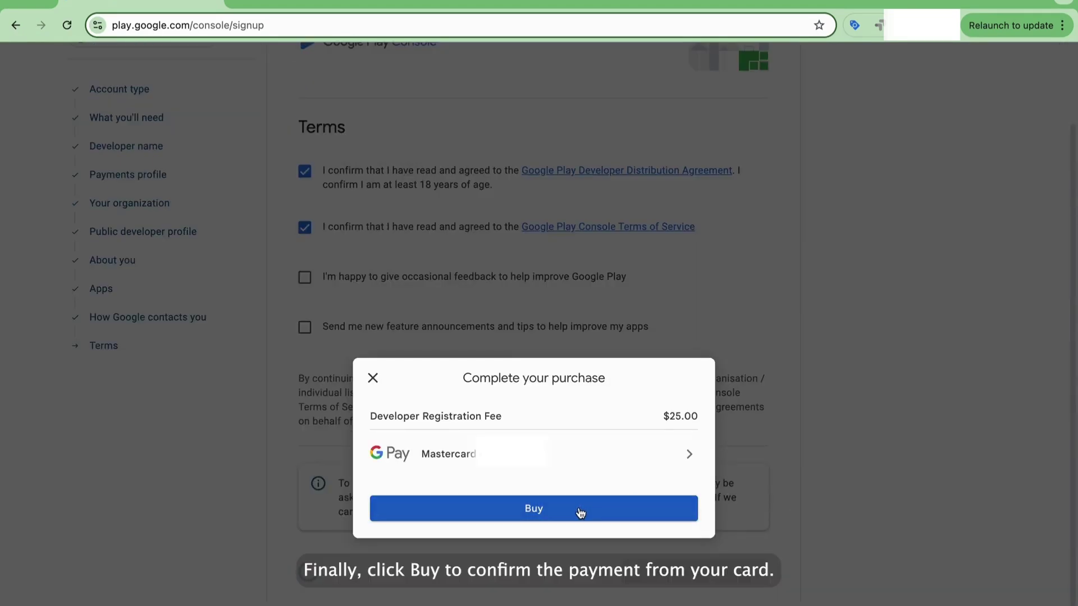
left_click(583, 510)
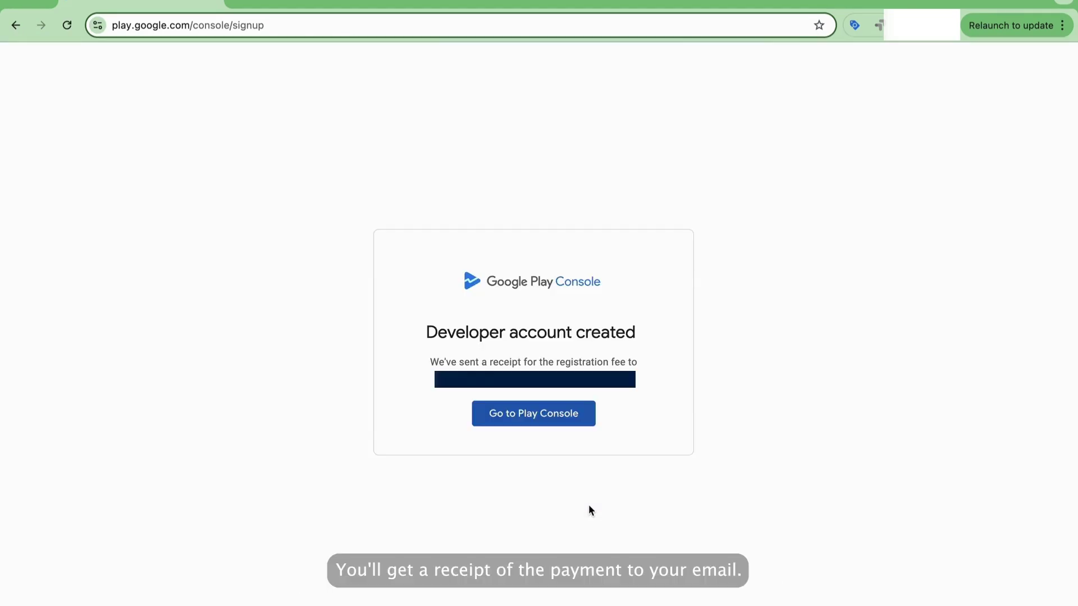
Open the Play Console home page for the new Choicely GmbH developer account.
left_click(556, 416)
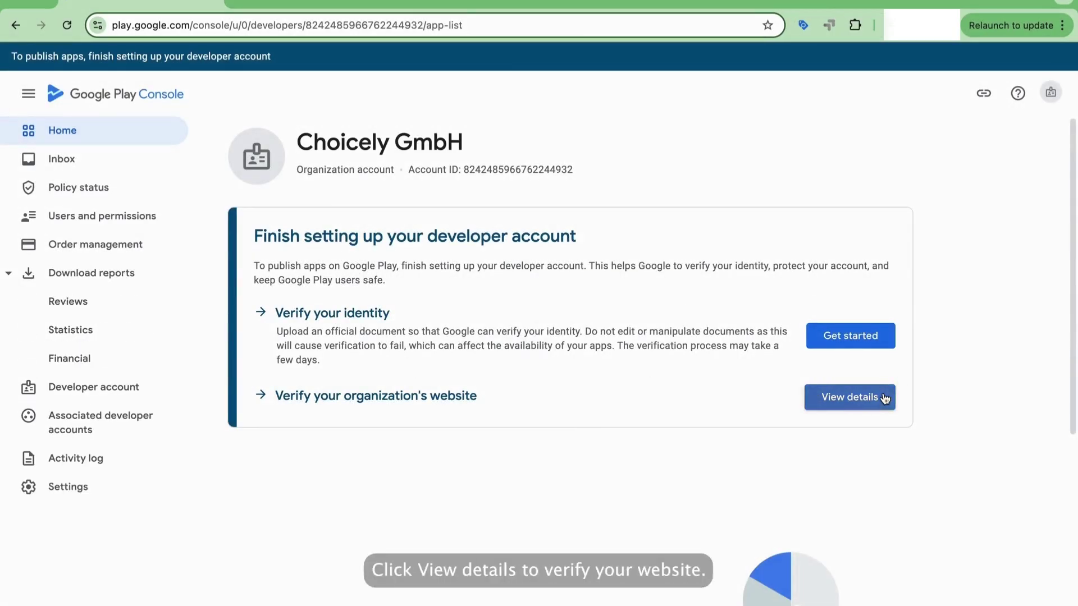
left_click(885, 399)
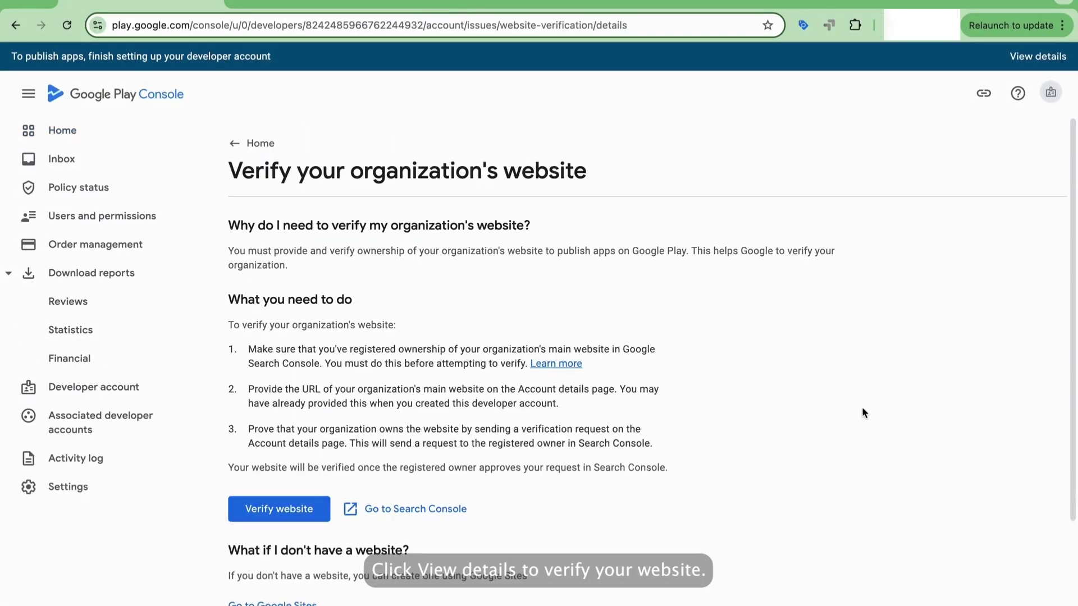
scroll(833, 374, "down", 2)
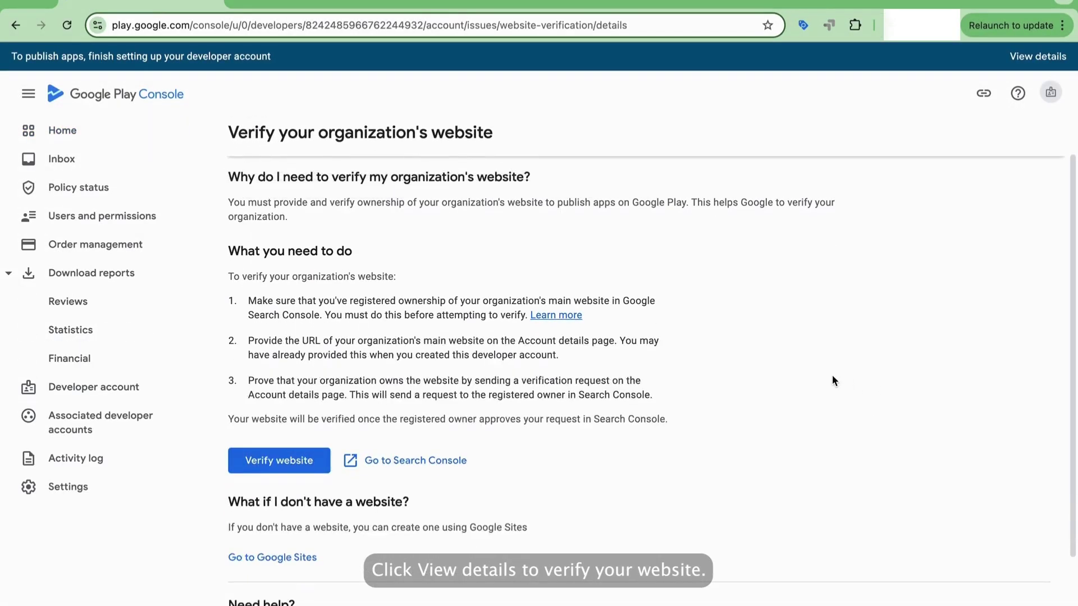
scroll(833, 376, "down", 1)
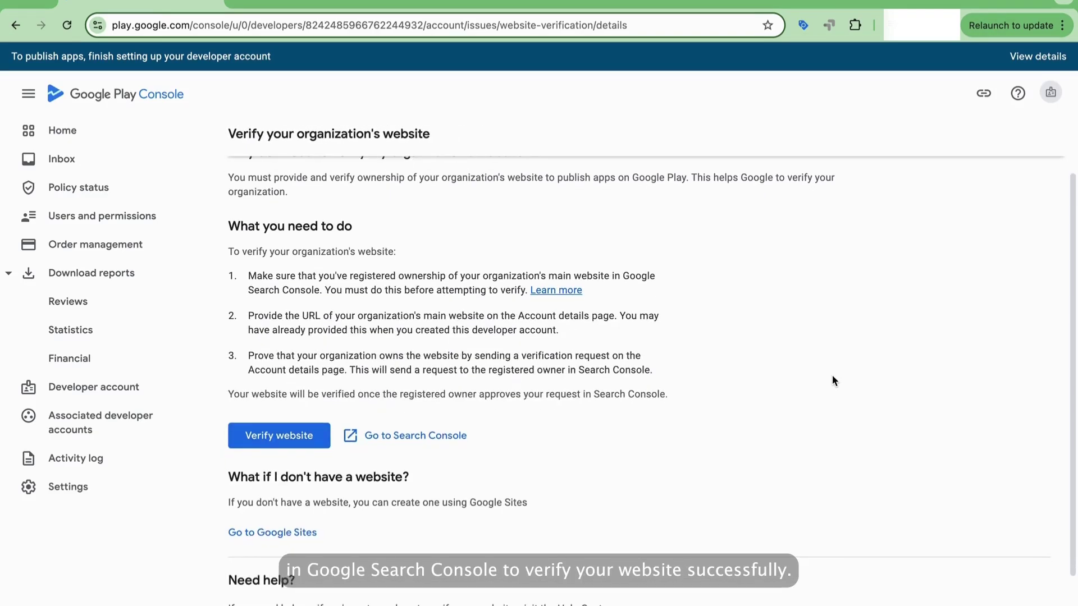
scroll(832, 377, "down", 1)
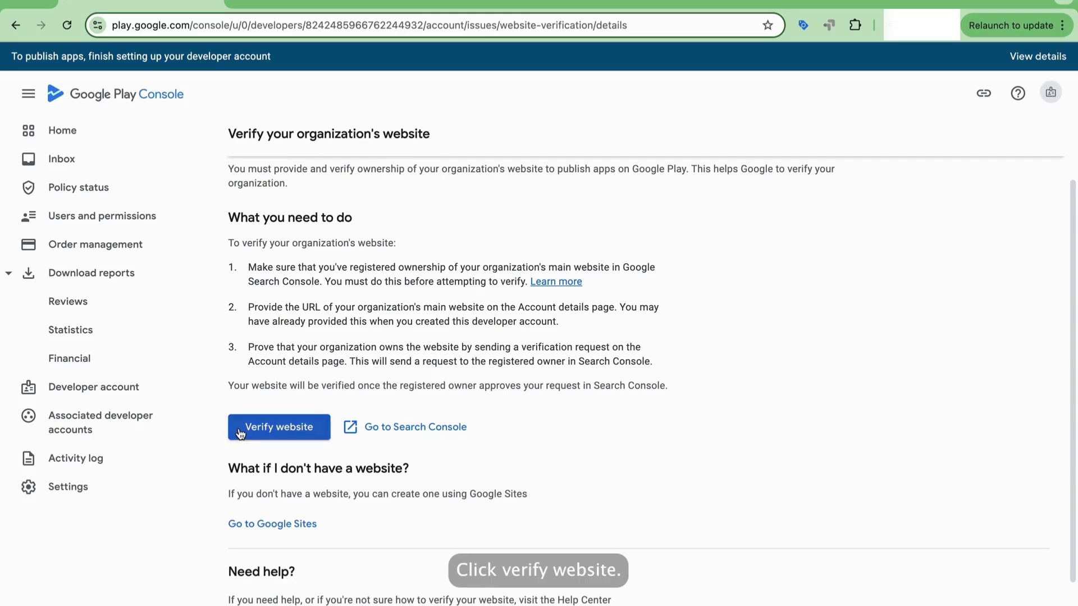
left_click(282, 439)
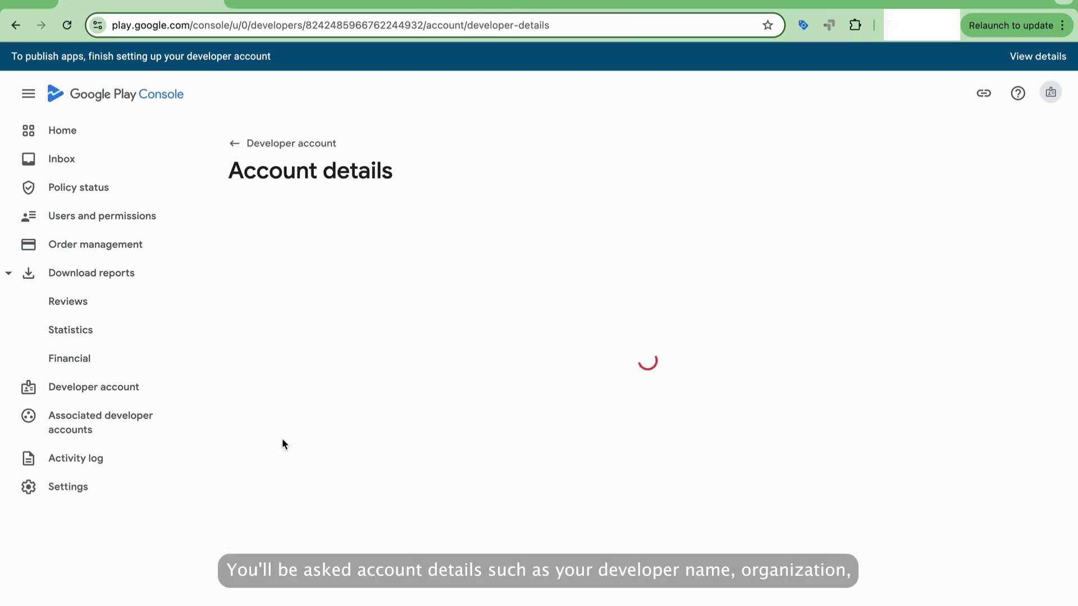
scroll(396, 411, "down", 2)
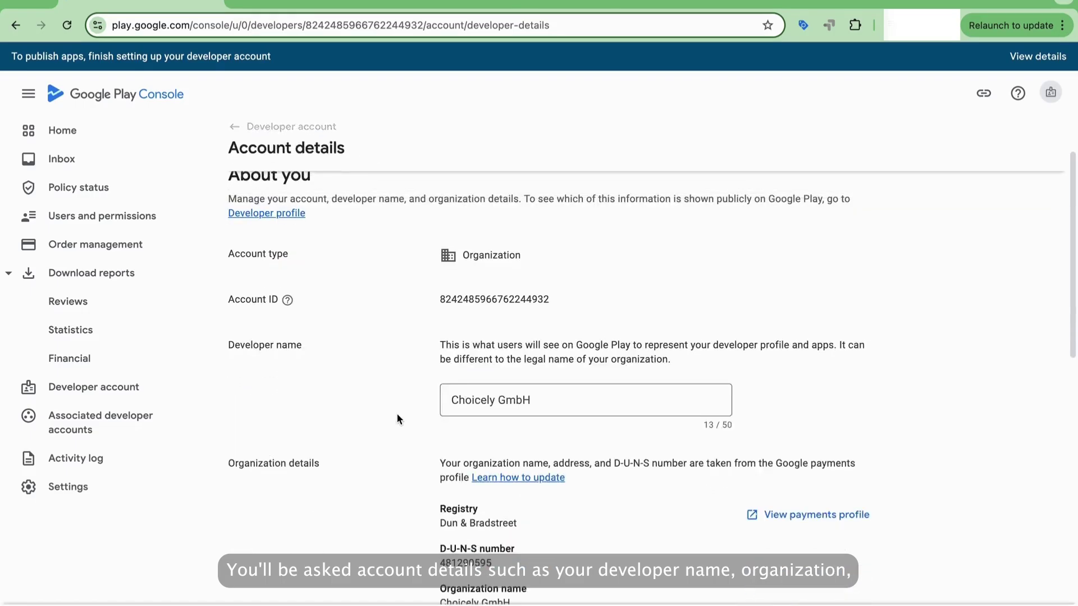
scroll(397, 415, "down", 10)
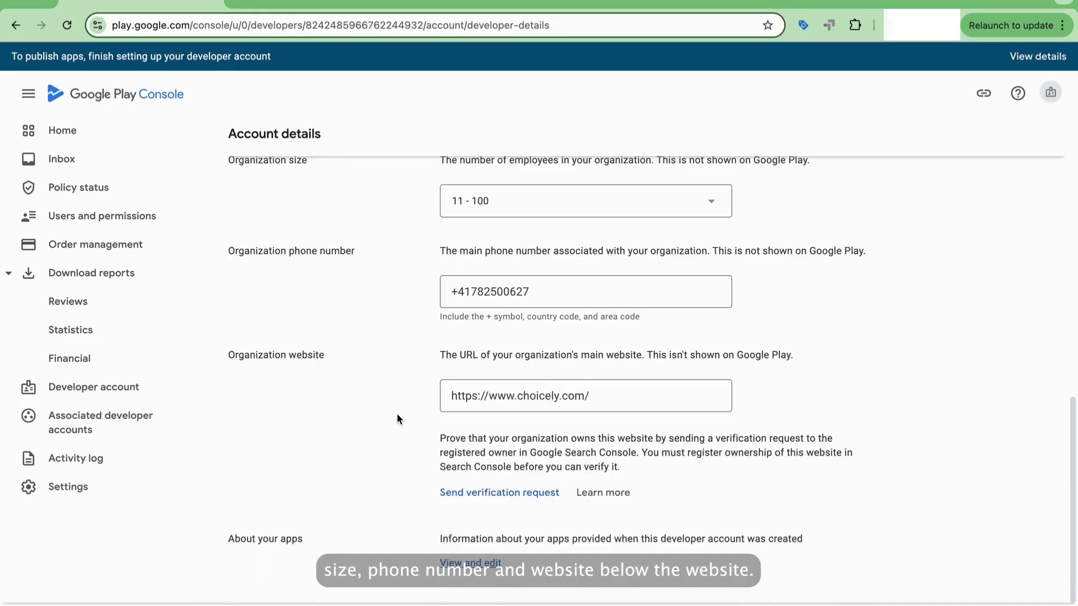
scroll(397, 419, "down", 3)
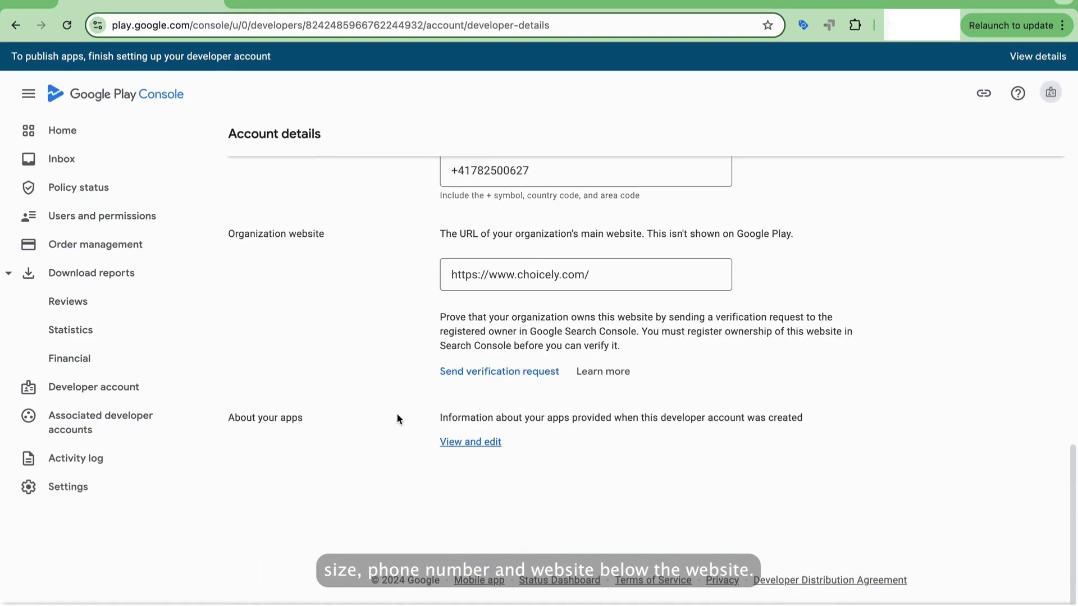
scroll(421, 437, "up", 2)
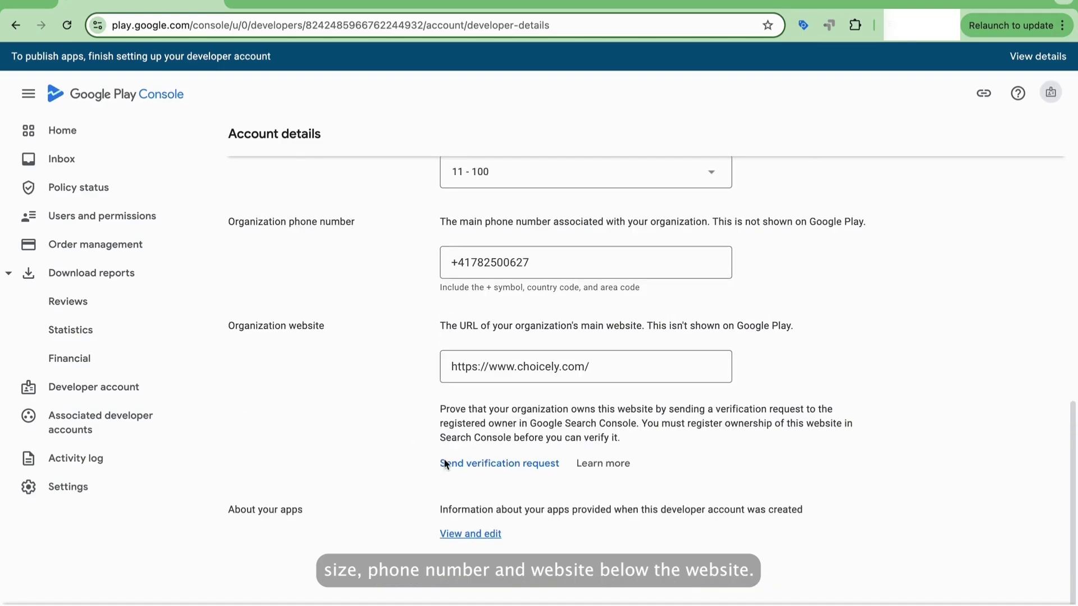
left_click(507, 471)
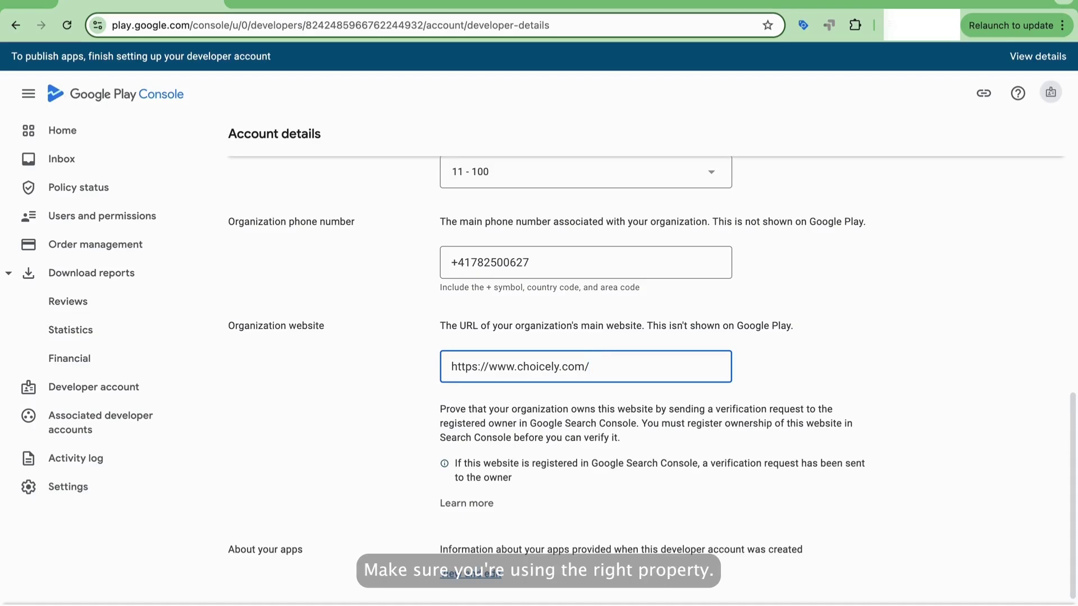
key("super+Tab")
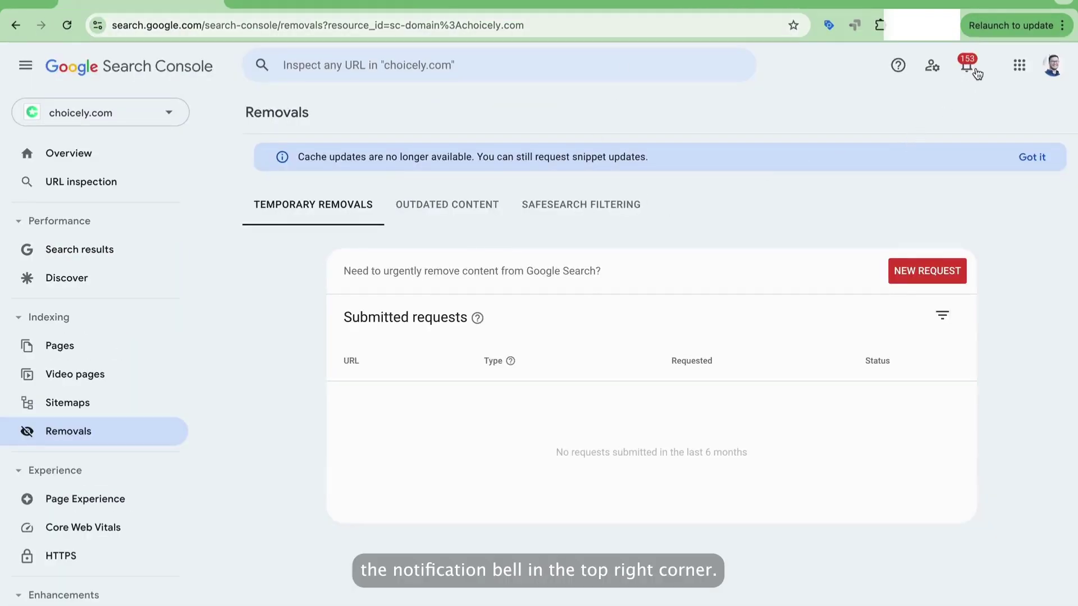
Open the Play Console association request message from the choicely.com property's notifications.
left_click(966, 66)
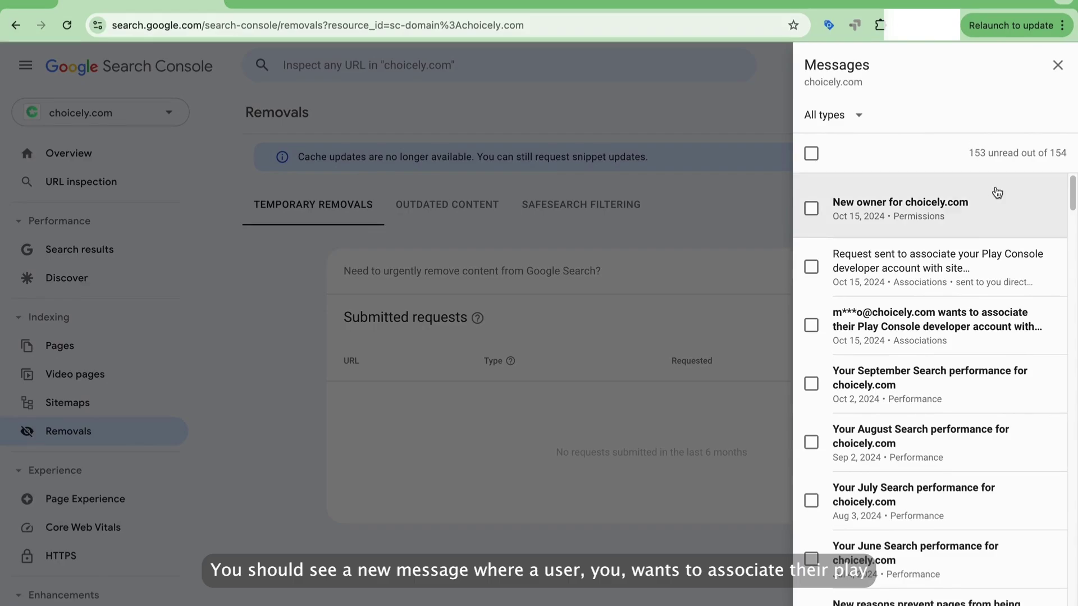
left_click(980, 327)
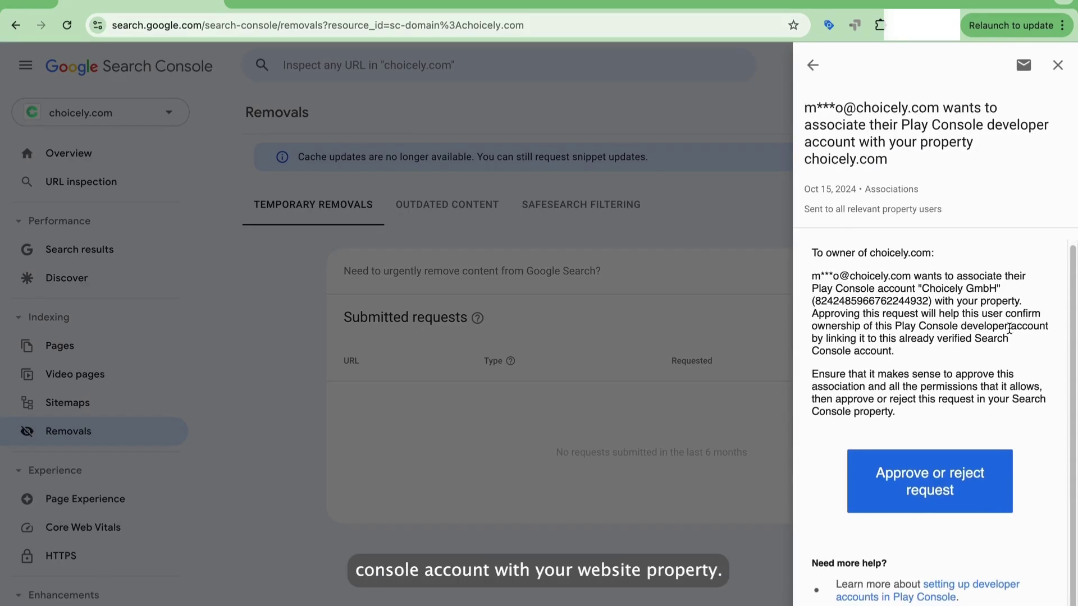
scroll(1009, 330, "down", 1)
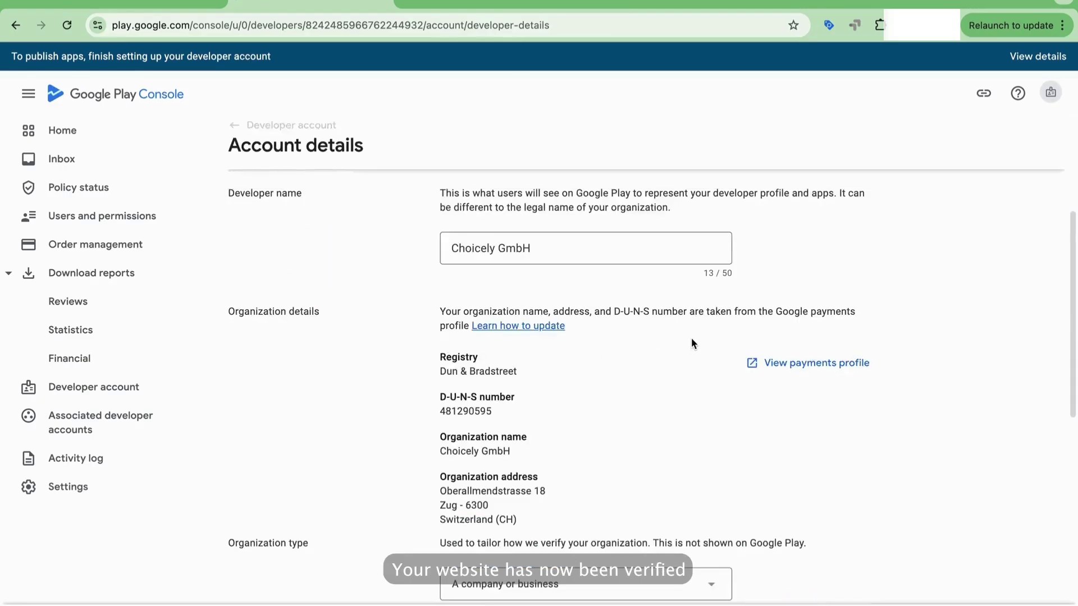
Resend the website verification request and begin Verify your identity from Home.
scroll(857, 334, "down", 10)
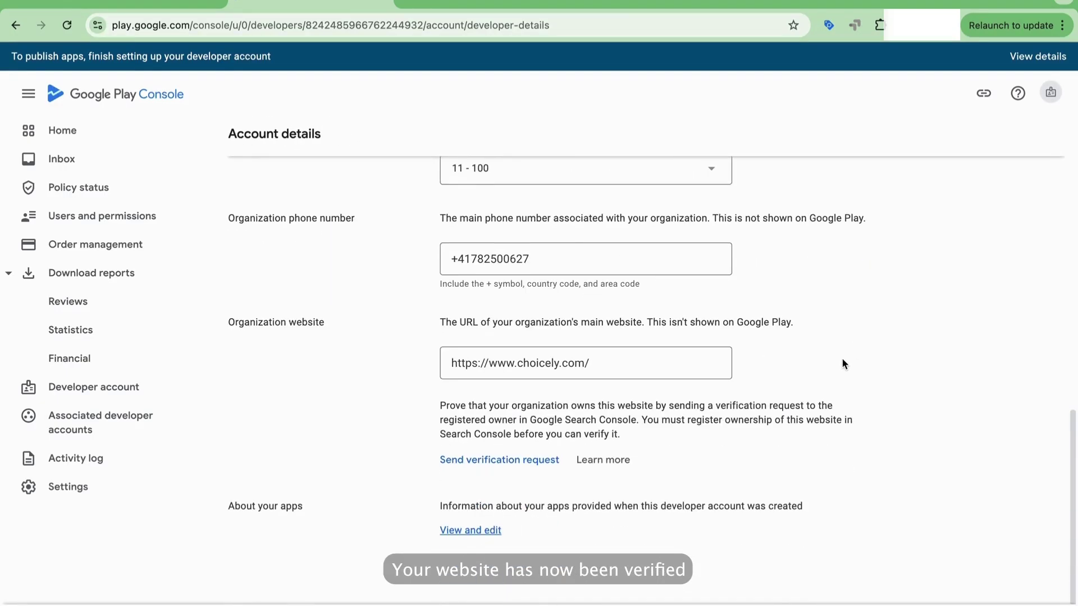
left_click(522, 435)
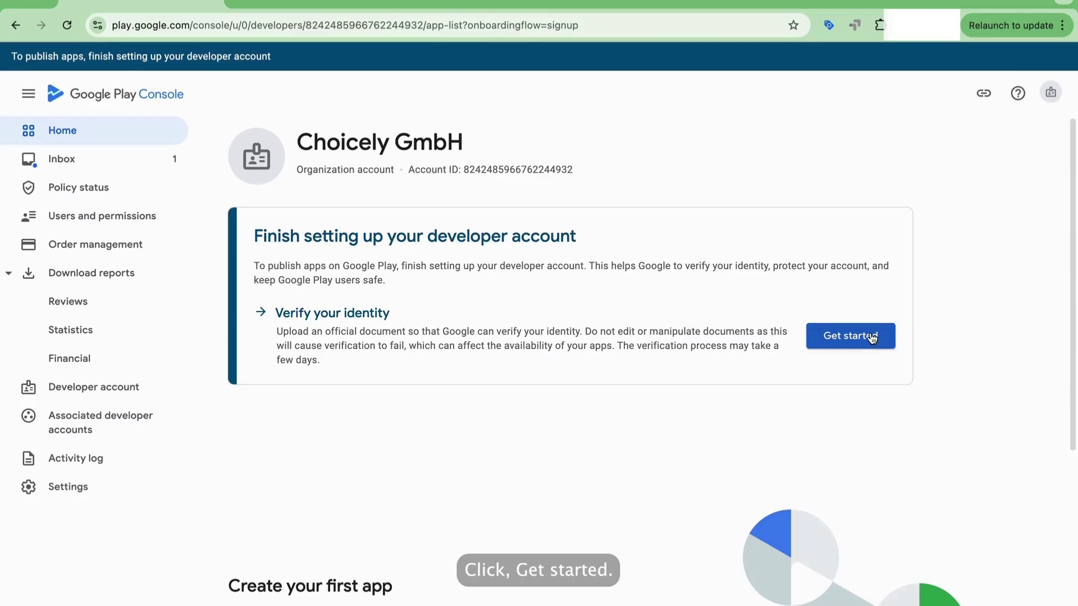
left_click(871, 338)
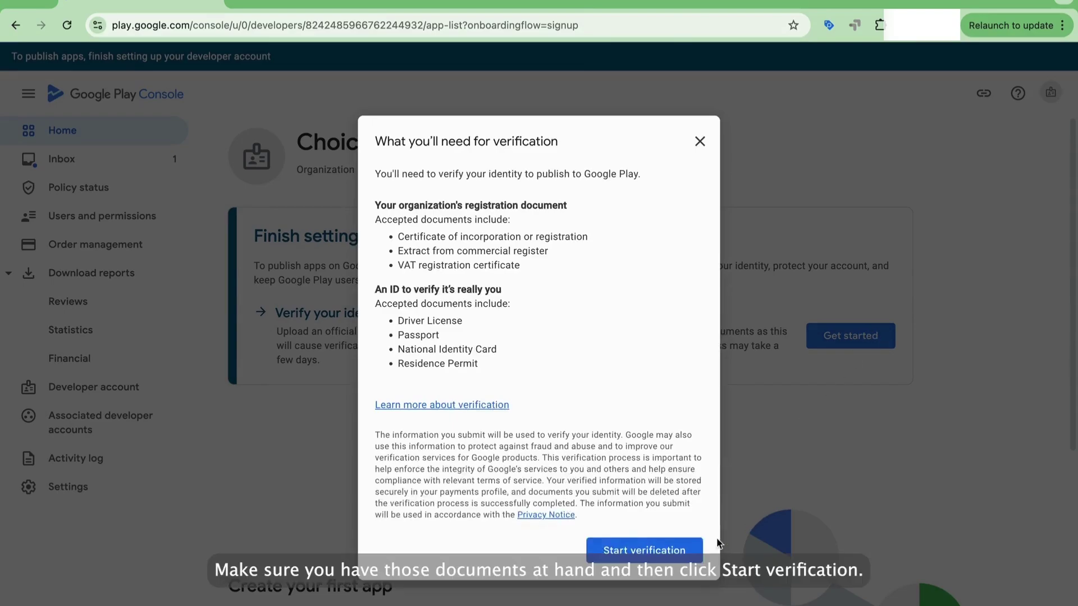
Start identity verification and upload the organization's registration document.
left_click(664, 557)
left_click(460, 405)
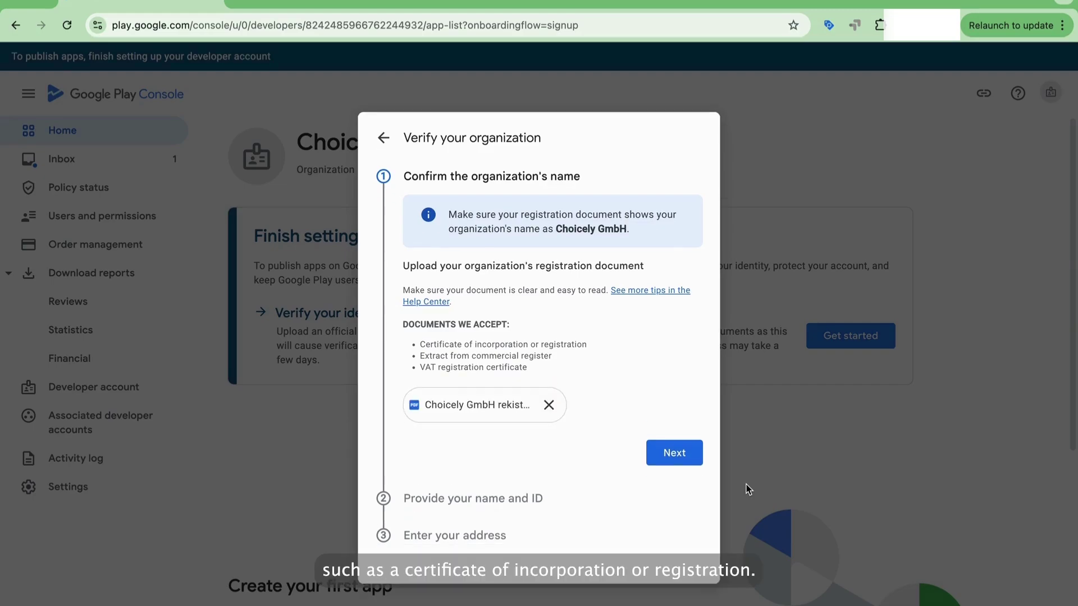
left_click(673, 452)
Provide a Switzerland-issued Passport with its photo page, add the address, and submit.
scroll(617, 494, "down", 1)
left_click(536, 512)
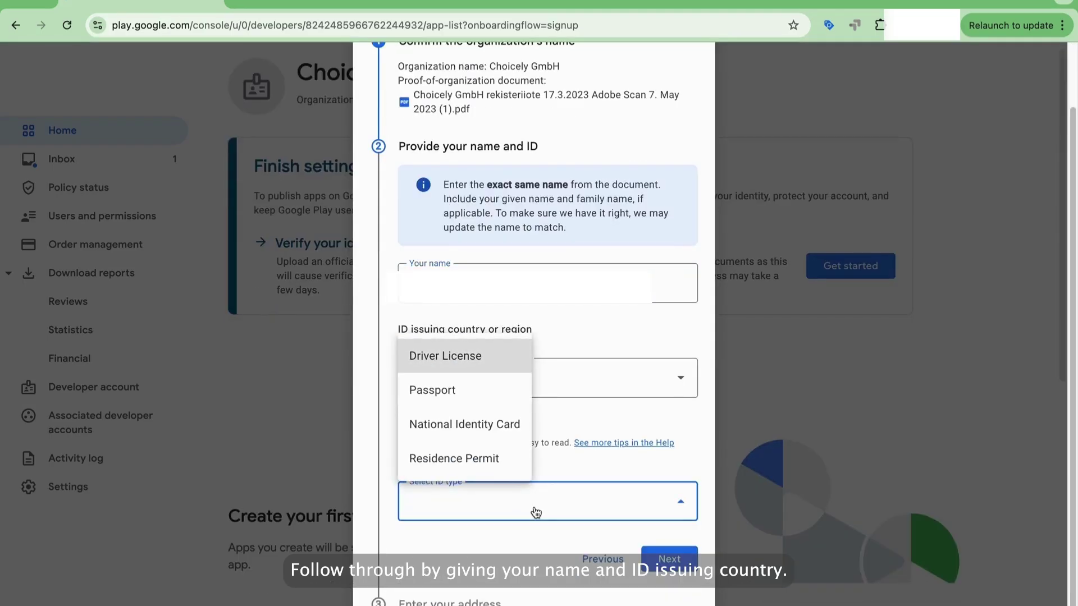
left_click(449, 391)
scroll(450, 522, "down", 1)
left_click(445, 517)
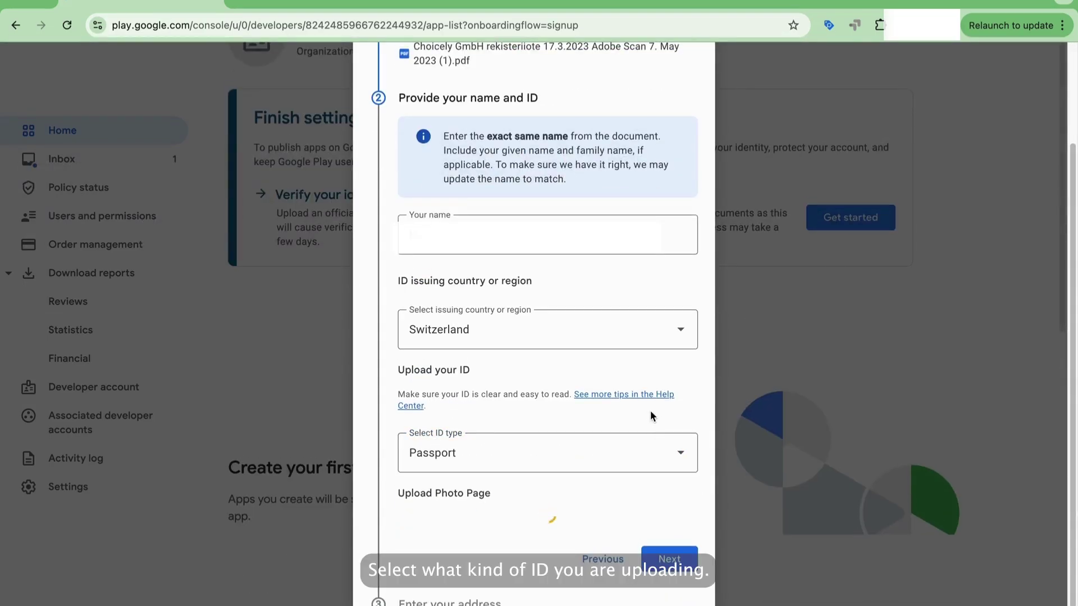
scroll(672, 520, "down", 1)
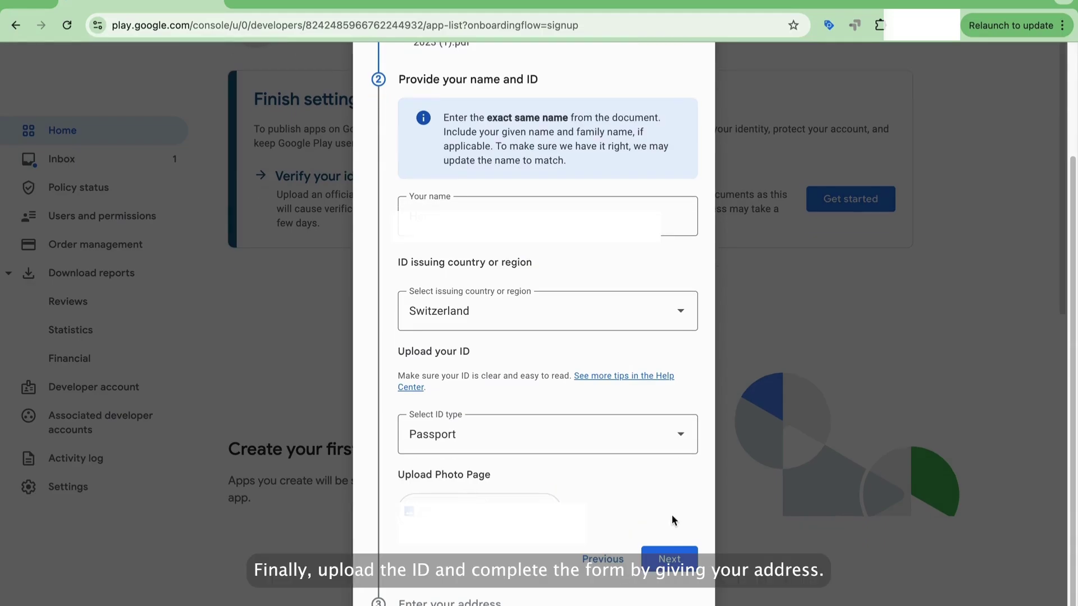
left_click(664, 560)
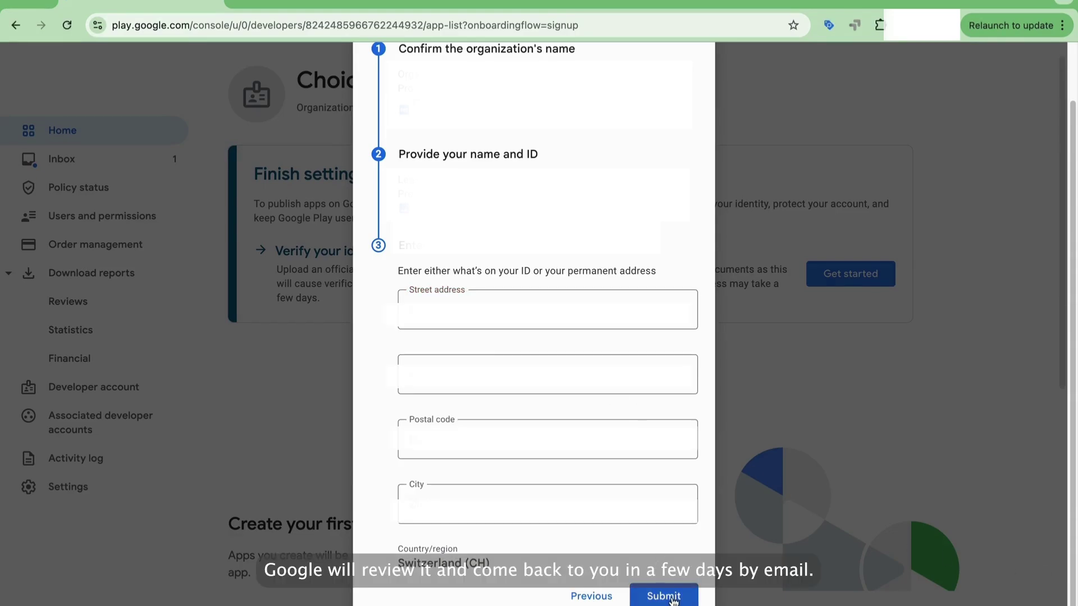
left_click(664, 596)
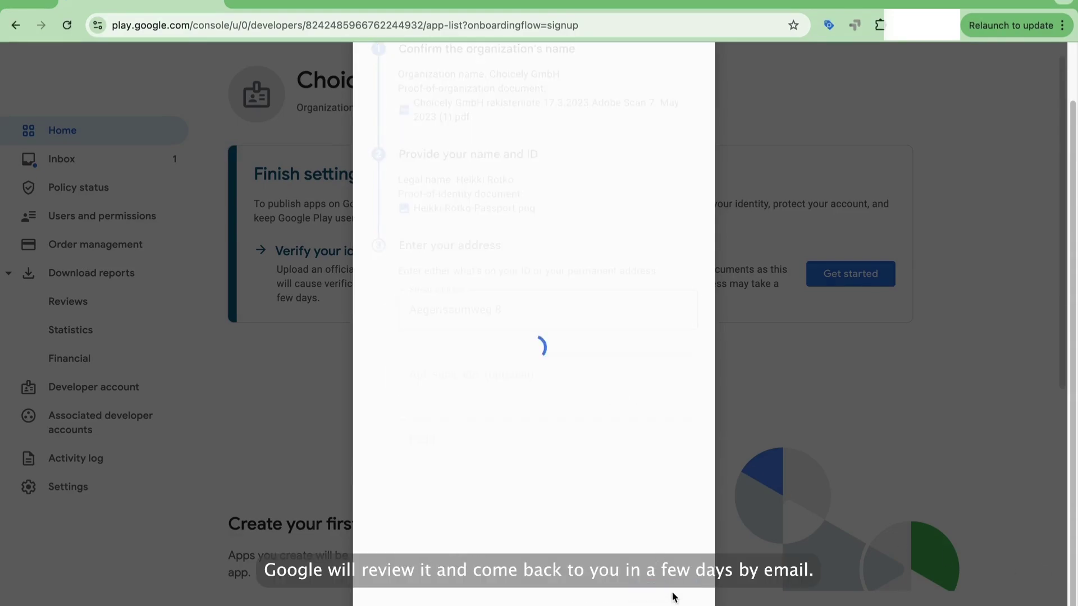